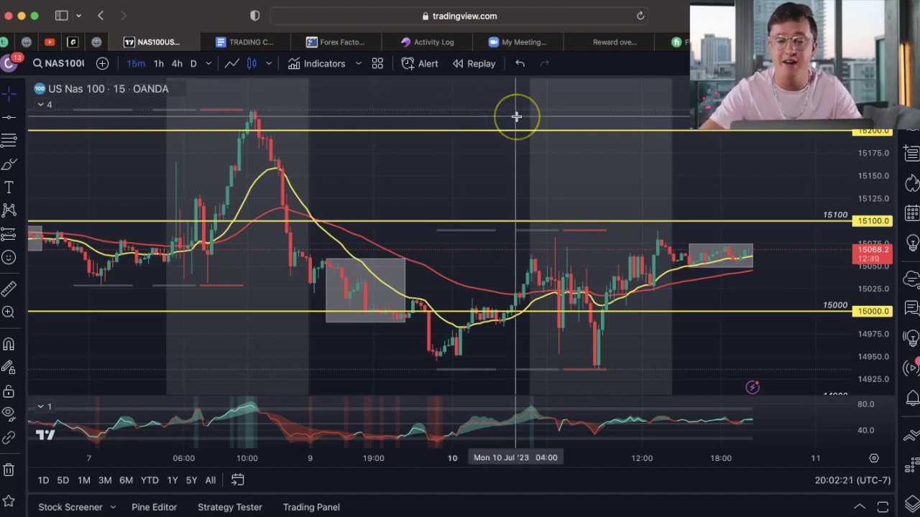
{"action": "scroll", "coordinate": [516, 116], "scroll_direction": "up", "scroll_amount": 3}
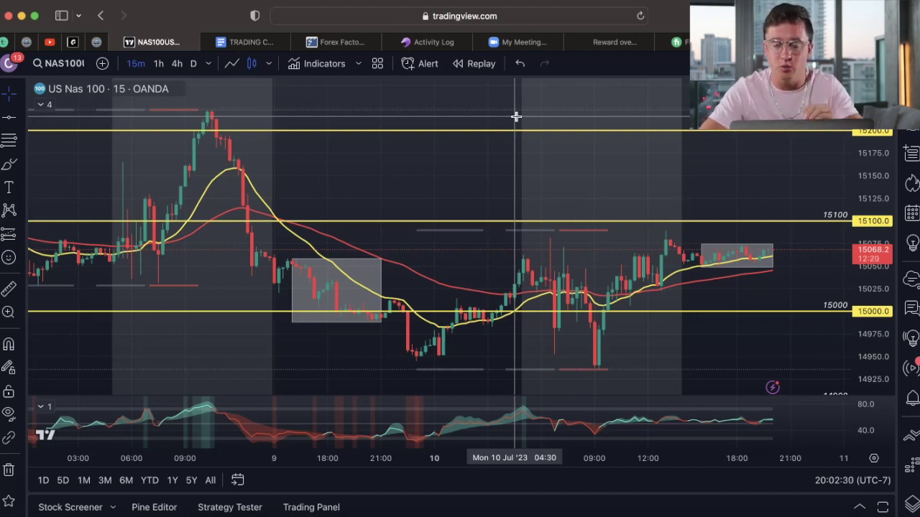
{"action": "scroll", "coordinate": [516, 117], "scroll_direction": "right", "scroll_amount": 3}
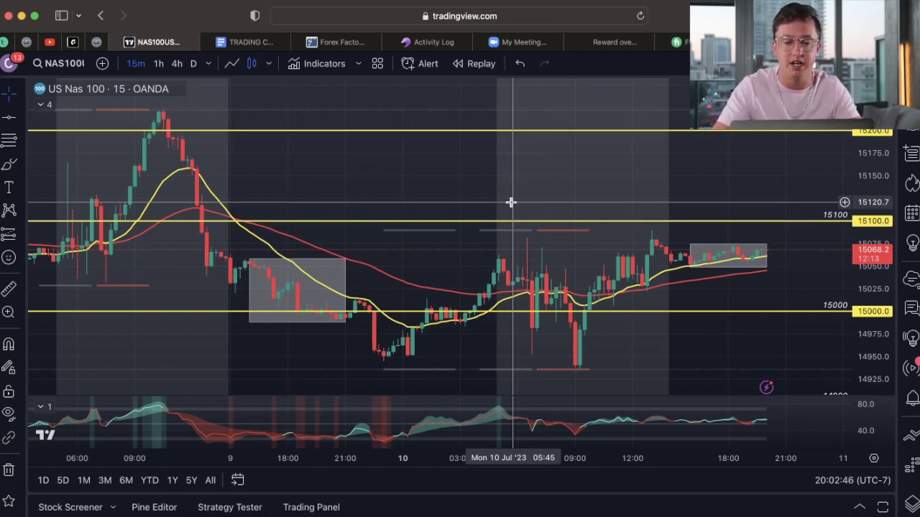
{"action": "left_click", "coordinate": [523, 285]}
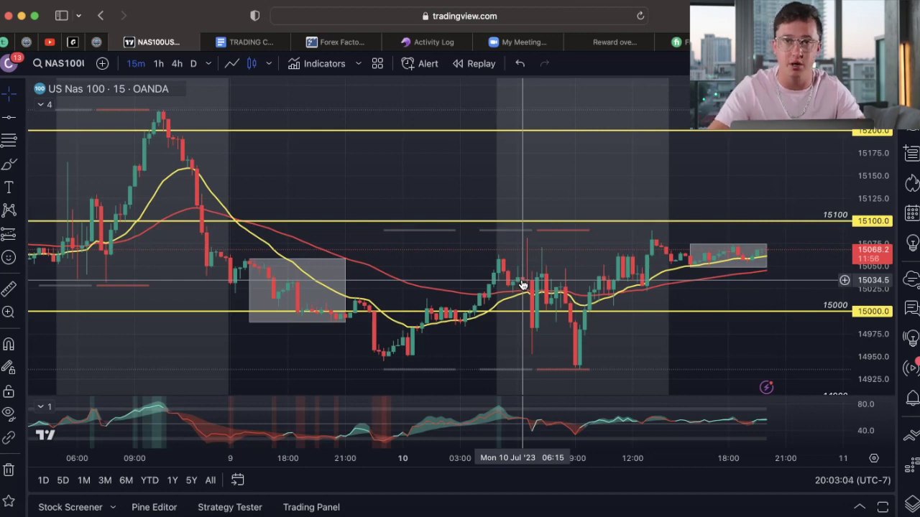
{"action": "left_click", "coordinate": [522, 284]}
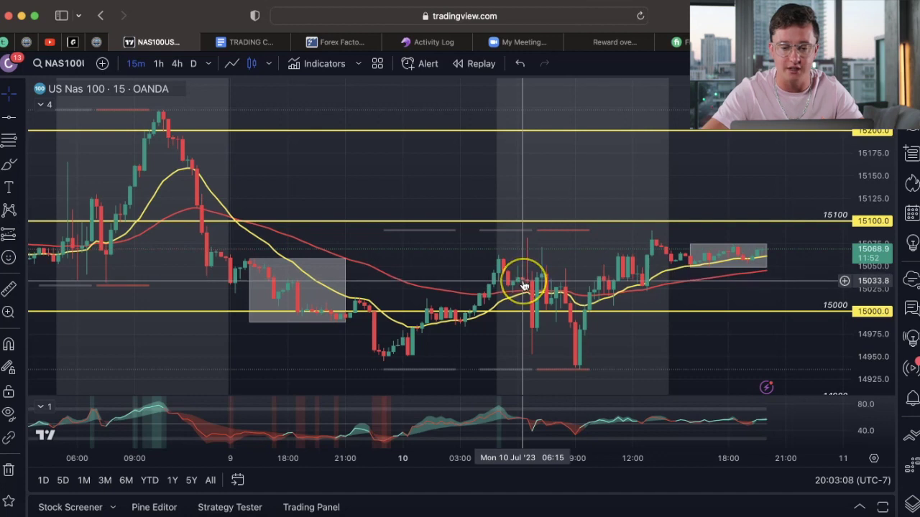
{"action": "left_click", "coordinate": [884, 282]}
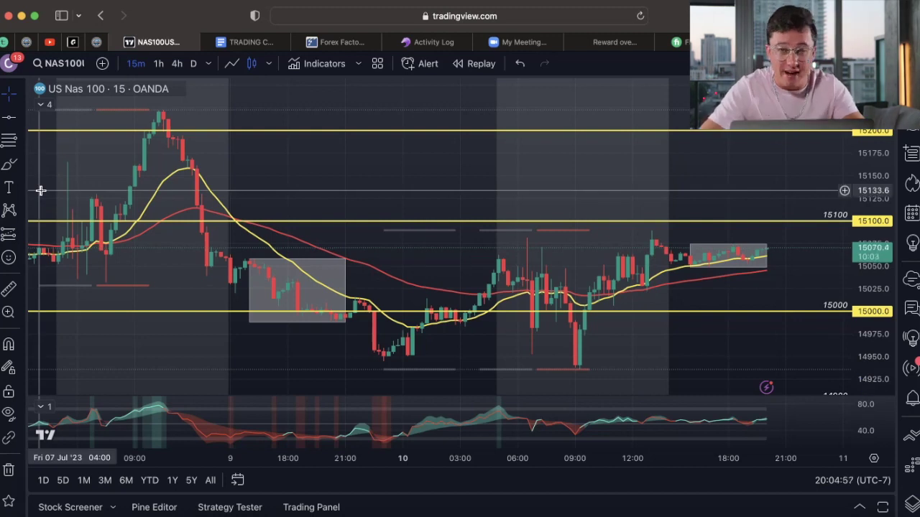
Add a text note to the empty upper area of the chart with the first line "Download the app CNBC".
{"action": "left_click", "coordinate": [19, 185]}
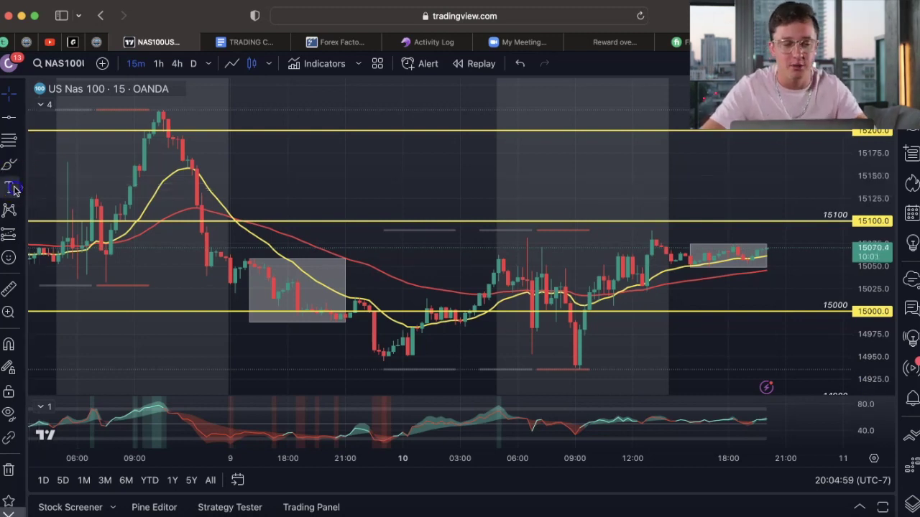
{"action": "left_click", "coordinate": [470, 165]}
{"action": "type", "text": "D"}
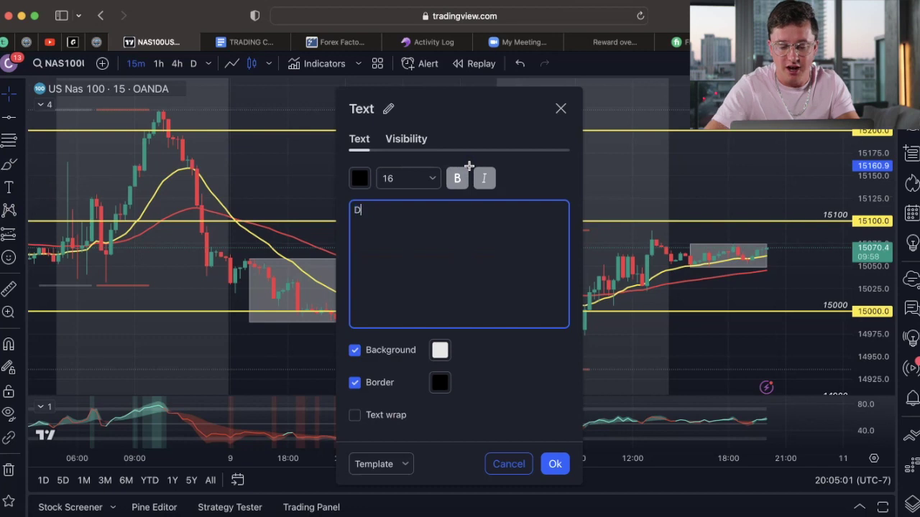
{"action": "type", "text": "ownload the ap"}
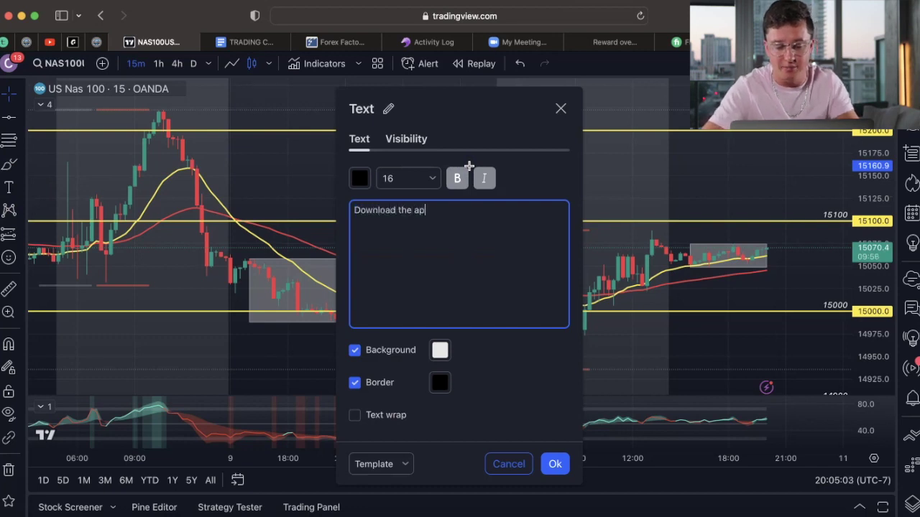
{"action": "type", "text": "p CNBC"}
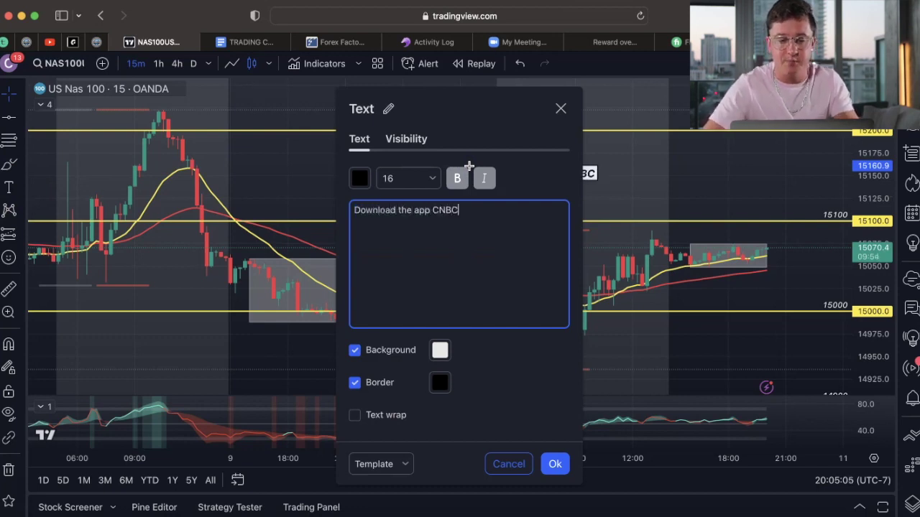
{"action": "key", "text": "Return"}
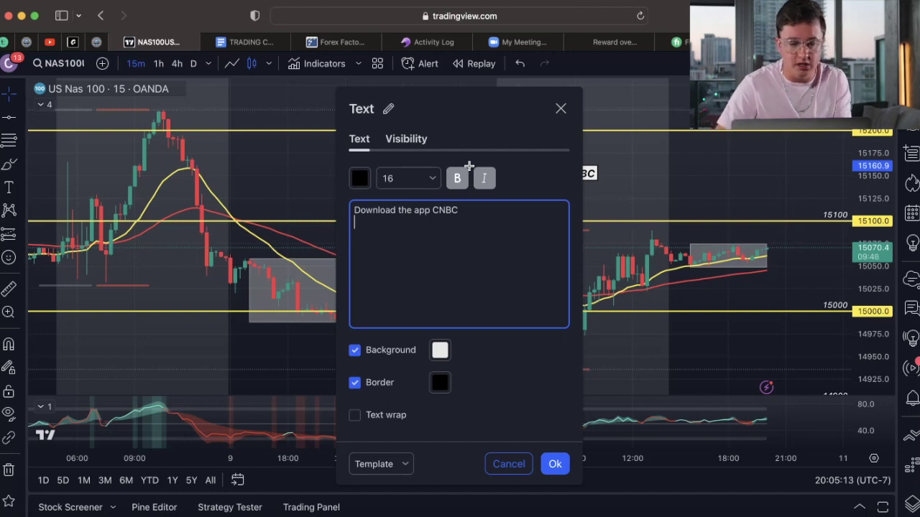
List the tickers "-MSFT" and "-UNH" on separate lines under the note's first line.
{"action": "type", "text": "-"}
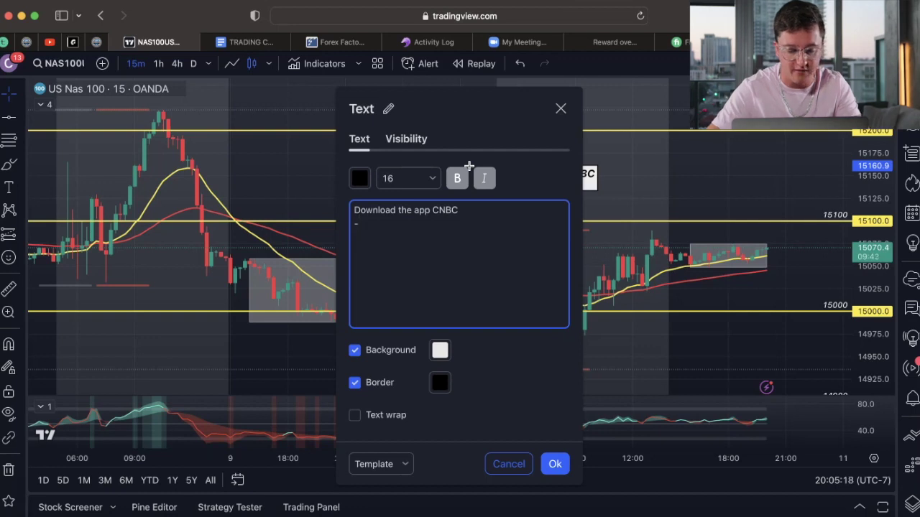
{"action": "type", "text": "MSFT "}
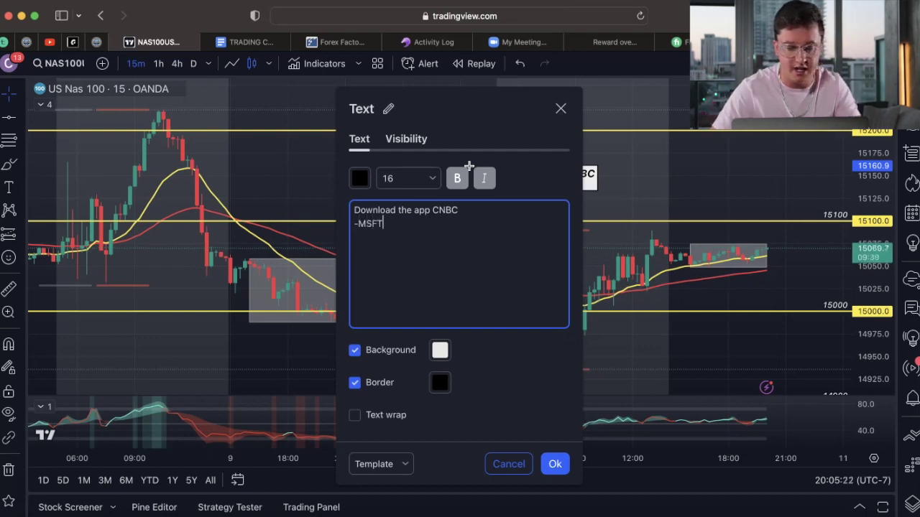
{"action": "type", "text": "-U"}
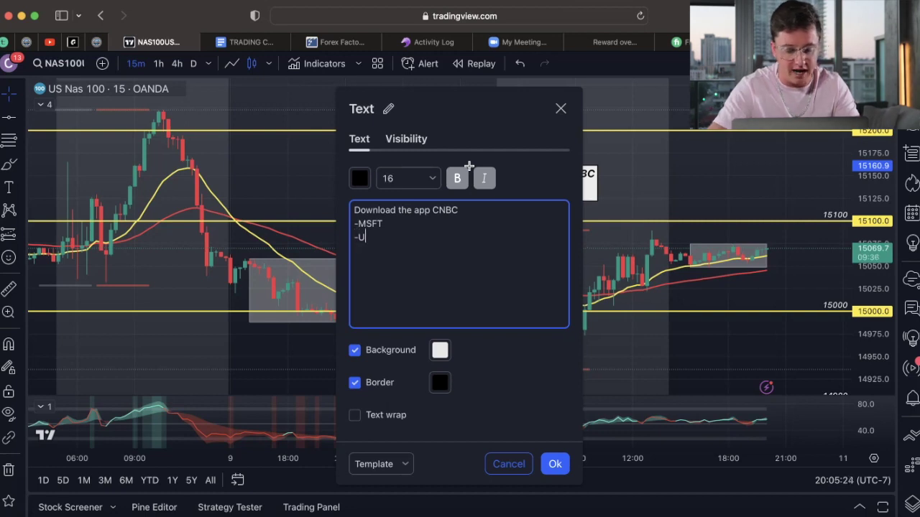
{"action": "type", "text": "H"}
{"action": "key", "text": "BackSpace"}
{"action": "type", "text": "NH"}
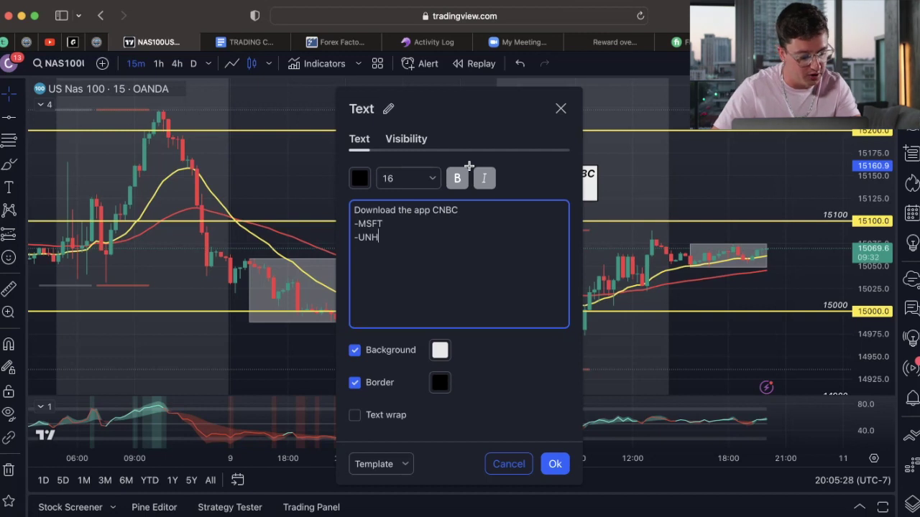
Continue the note's ticker list with "-GS", "-AAPL", "-AMZN" and "-META", each on its own line.
{"action": "key", "text": "Return"}
{"action": "type", "text": "-GS"}
{"action": "key", "text": "Return"}
{"action": "type", "text": "-AAPL"}
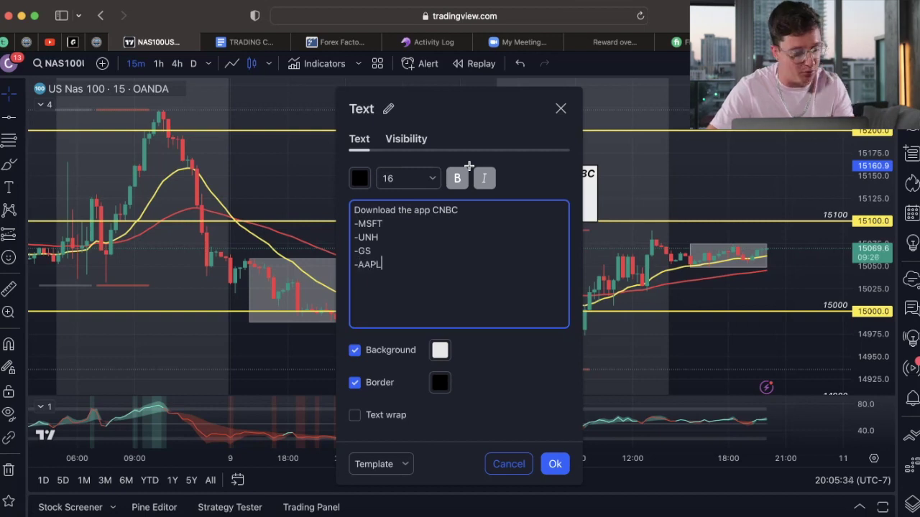
{"action": "key", "text": "Return"}
{"action": "type", "text": "-"}
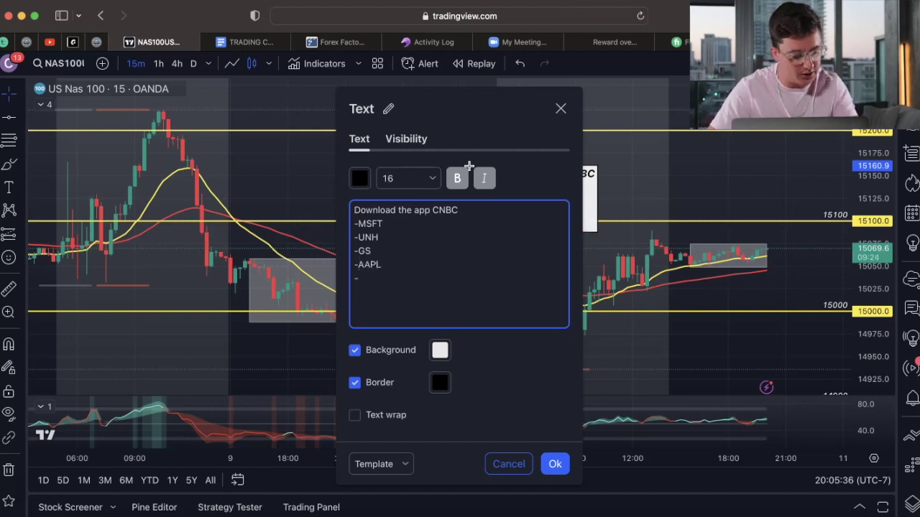
{"action": "type", "text": "AMZN "}
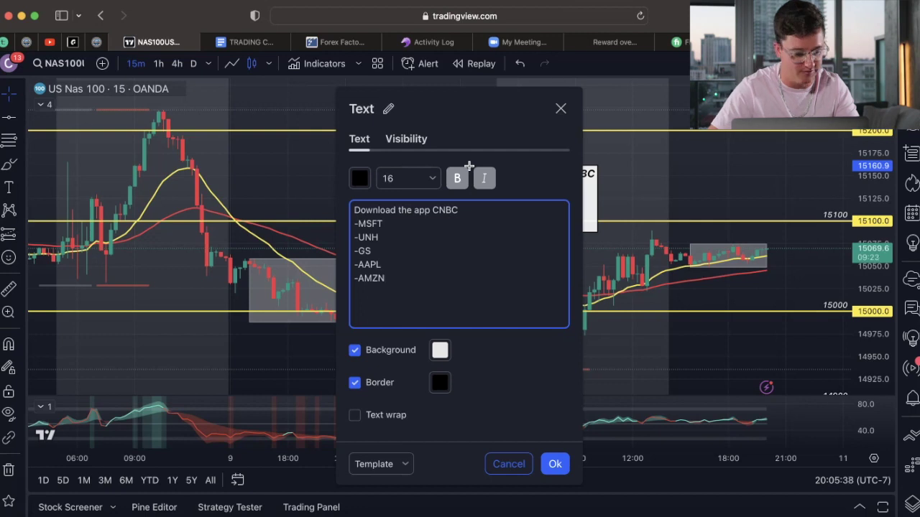
{"action": "type", "text": "-META"}
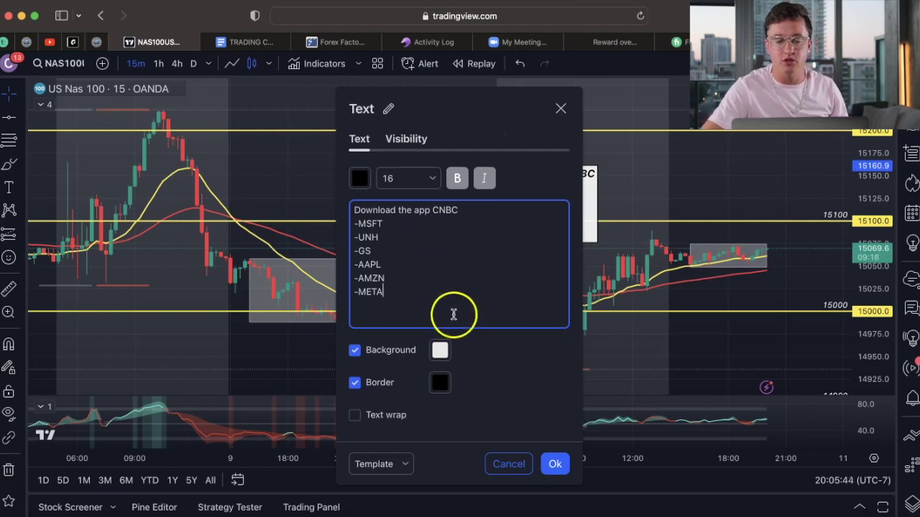
Confirm the text note and move it to the clear space between the 15100 and 15200 lines, above the 9 July range box.
{"action": "left_click", "coordinate": [557, 465]}
{"action": "left_click_drag", "start_coordinate": [551, 211], "coordinate": [393, 179]}
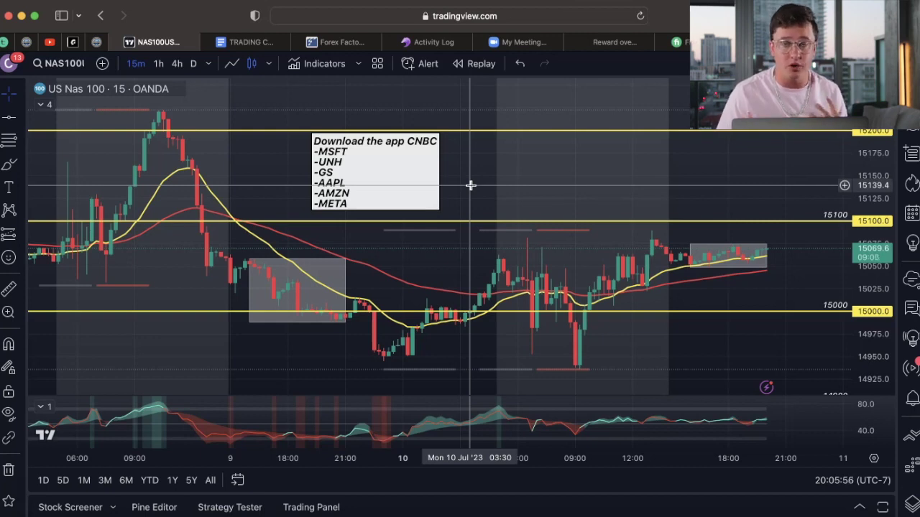
{"action": "left_click", "coordinate": [456, 208]}
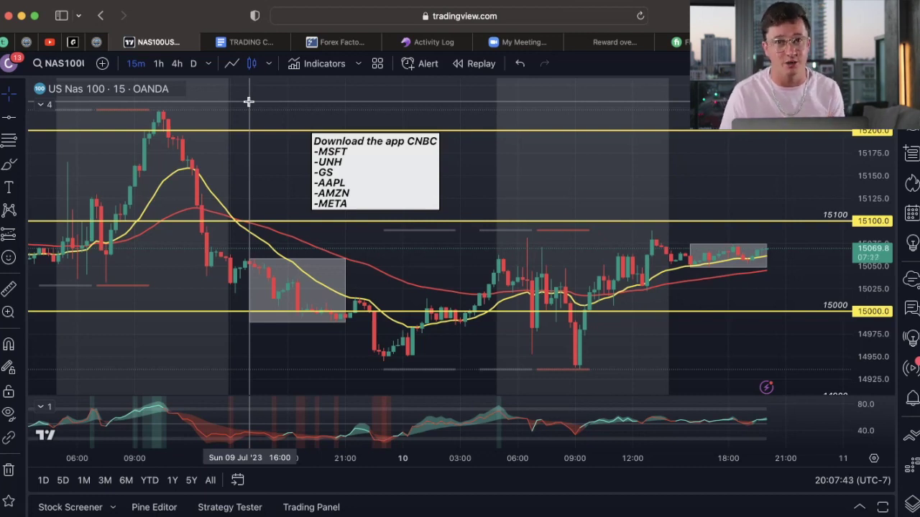
Examine the price action of the 6 and 7 July sessions on the 15-minute US Nas 100 chart.
{"action": "left_click", "coordinate": [492, 259]}
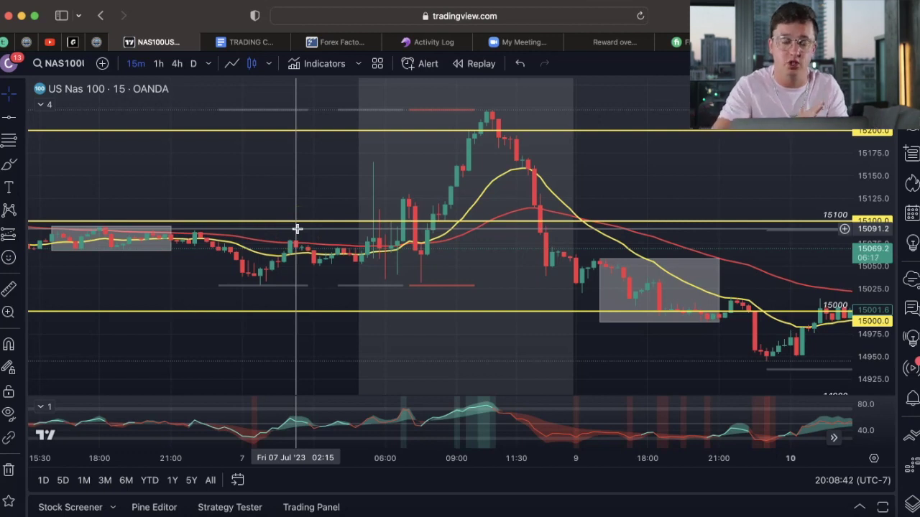
{"action": "scroll", "coordinate": [297, 228], "scroll_direction": "down", "scroll_amount": 5}
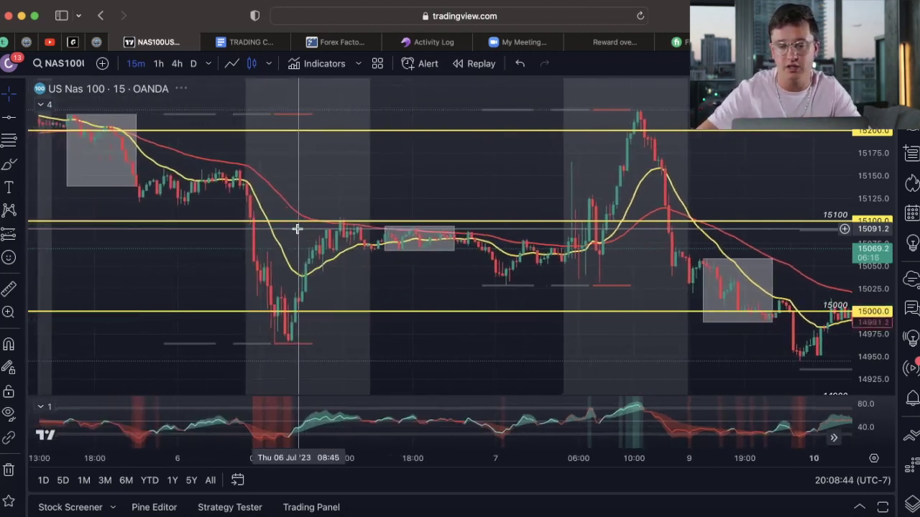
{"action": "left_click", "coordinate": [291, 290]}
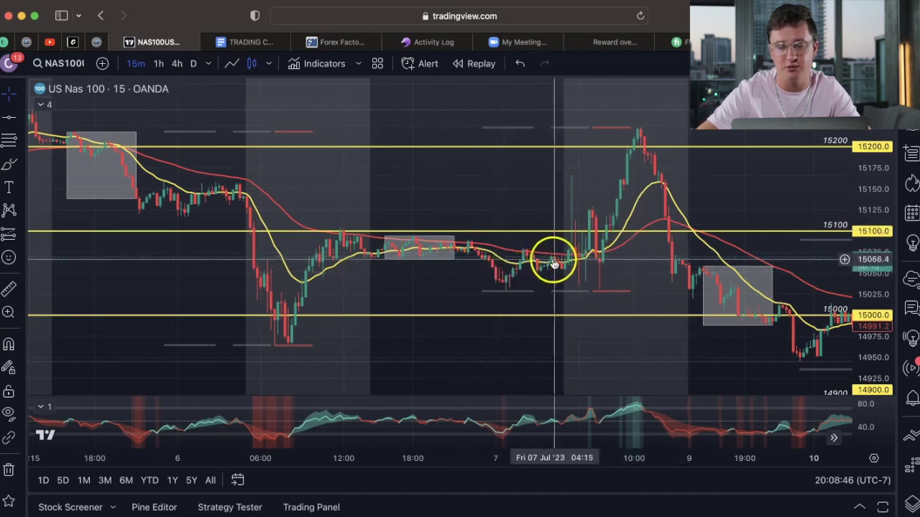
{"action": "scroll", "coordinate": [335, 329], "scroll_direction": "up", "scroll_amount": 5}
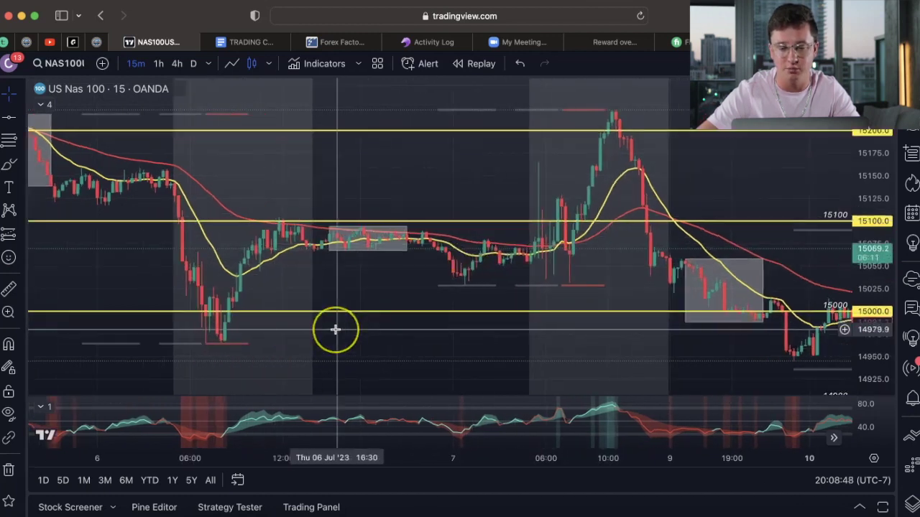
{"action": "scroll", "coordinate": [335, 329], "scroll_direction": "up", "scroll_amount": 5}
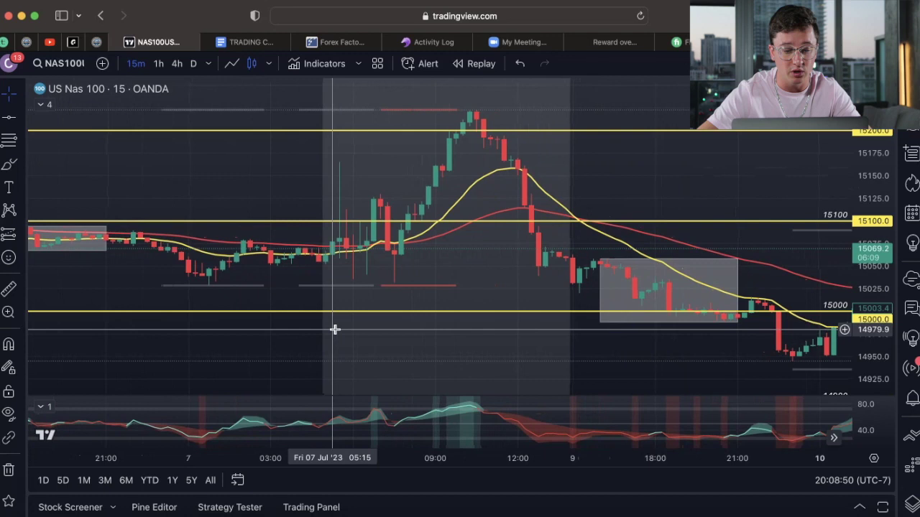
{"action": "left_click", "coordinate": [368, 247]}
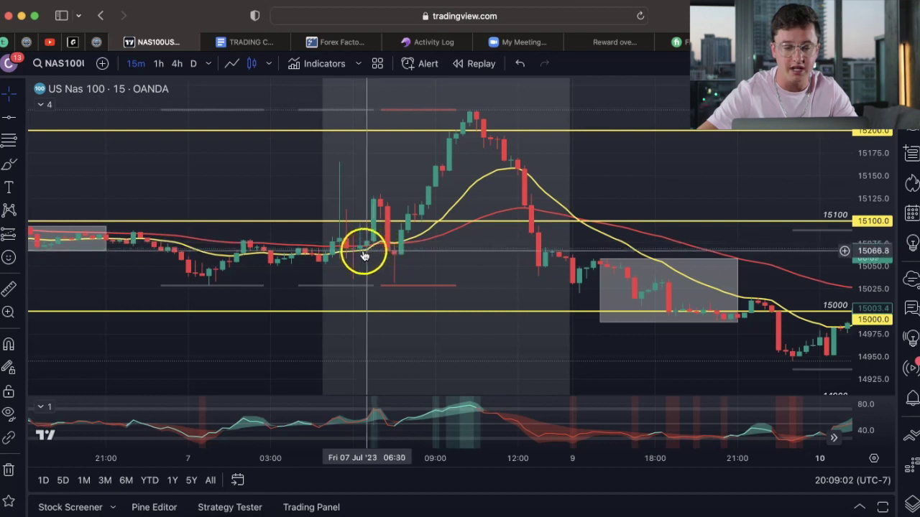
{"action": "double_click", "coordinate": [366, 251]}
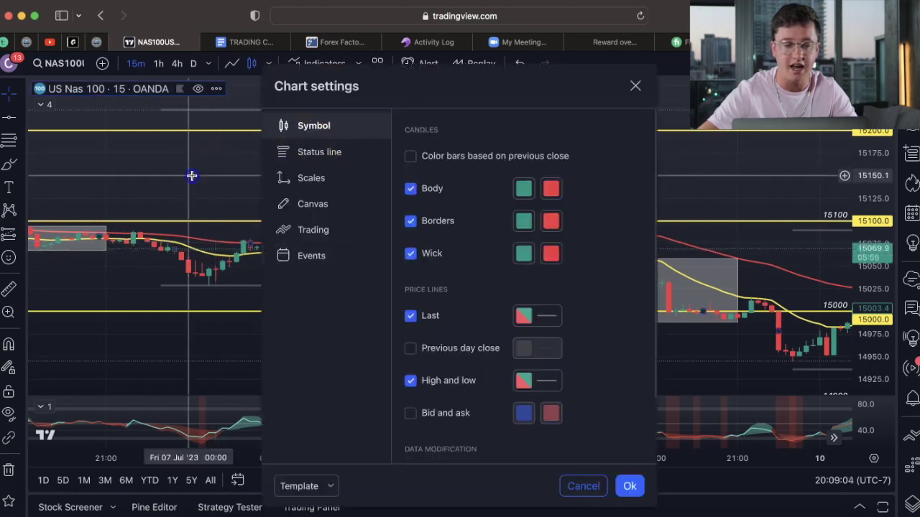
{"action": "left_click", "coordinate": [37, 105]}
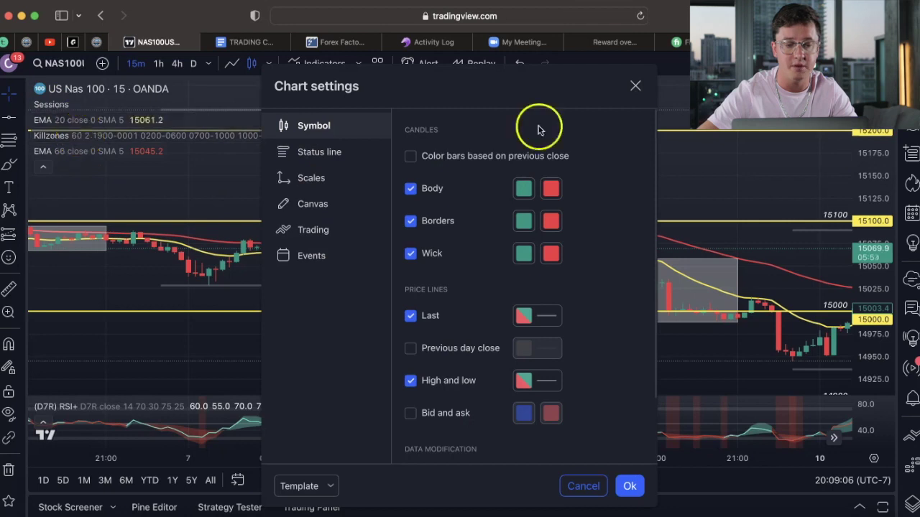
{"action": "left_click", "coordinate": [635, 85]}
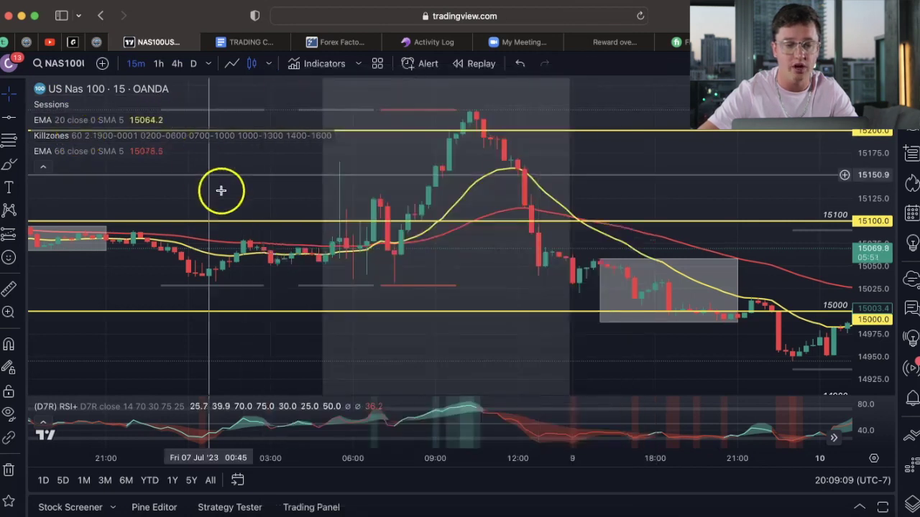
{"action": "left_click", "coordinate": [345, 246]}
{"action": "left_click", "coordinate": [394, 287]}
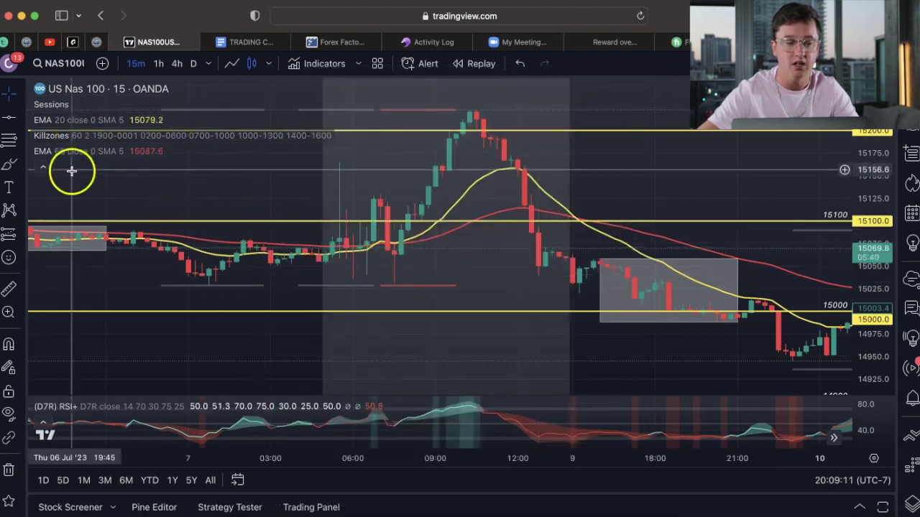
{"action": "left_click", "coordinate": [43, 166]}
Examine the candles around 06:30 on 7 July against the moving averages and go back to the 6 July session.
{"action": "scroll", "coordinate": [506, 280], "scroll_direction": "up", "scroll_amount": 2}
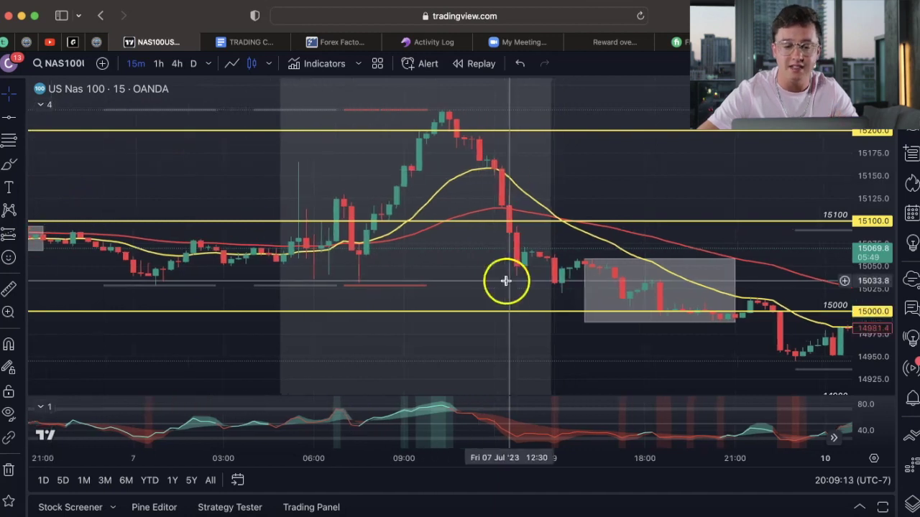
{"action": "left_click", "coordinate": [330, 252]}
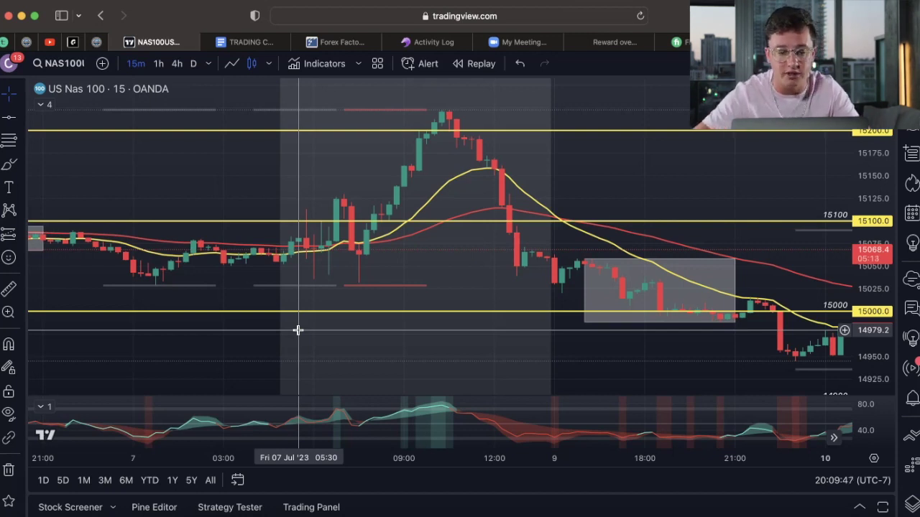
{"action": "left_click", "coordinate": [324, 260]}
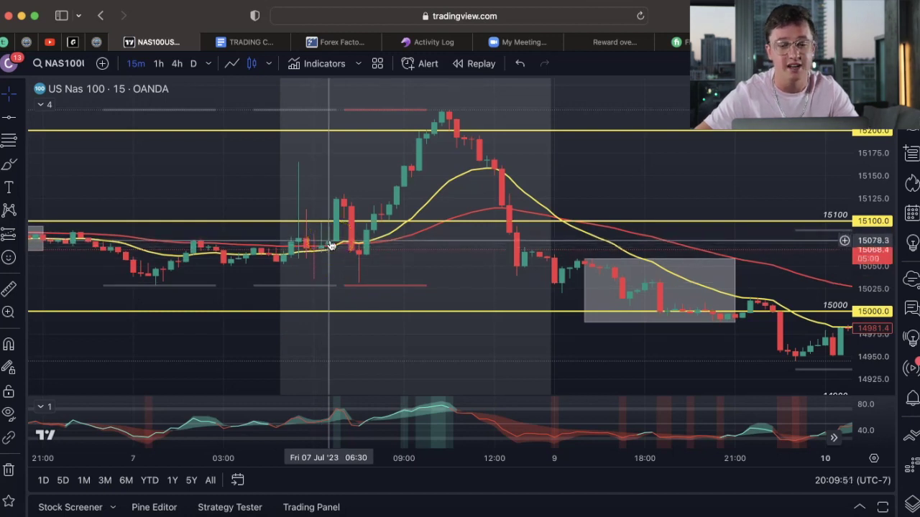
{"action": "left_click", "coordinate": [341, 263]}
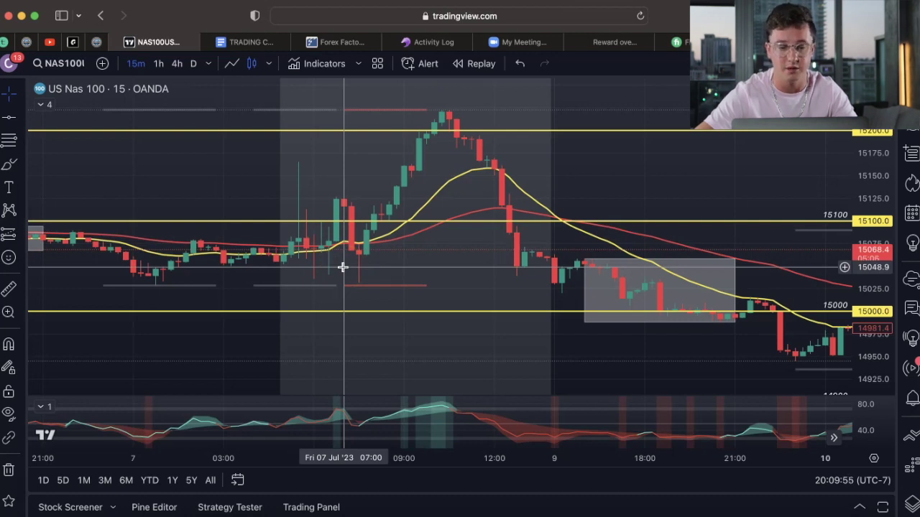
{"action": "scroll", "coordinate": [342, 267], "scroll_direction": "left", "scroll_amount": 10}
{"action": "scroll", "coordinate": [343, 267], "scroll_direction": "left", "scroll_amount": 3}
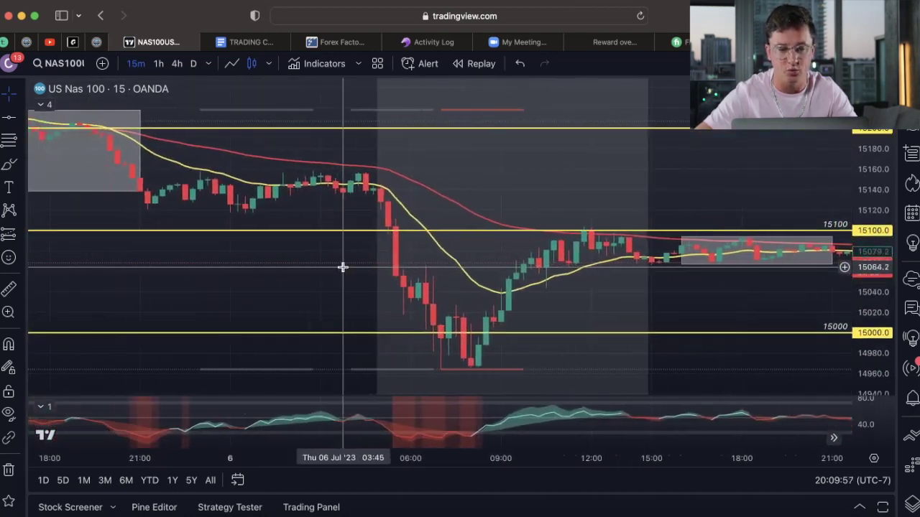
Review the US Nas 100 sessions from 6 July back to 28 June on the 15-minute chart and reset the chart view.
{"action": "left_click", "coordinate": [391, 205]}
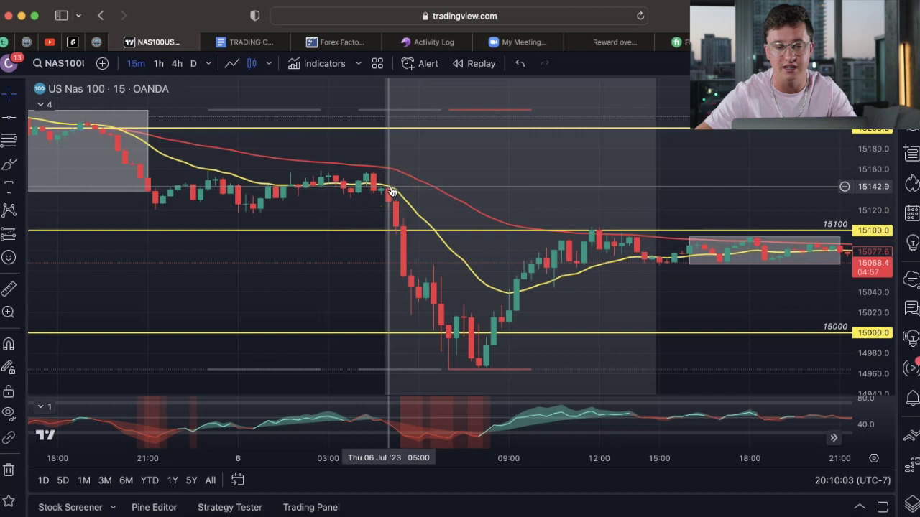
{"action": "scroll", "coordinate": [392, 193], "scroll_direction": "left", "scroll_amount": 10}
{"action": "scroll", "coordinate": [392, 193], "scroll_direction": "left", "scroll_amount": 15}
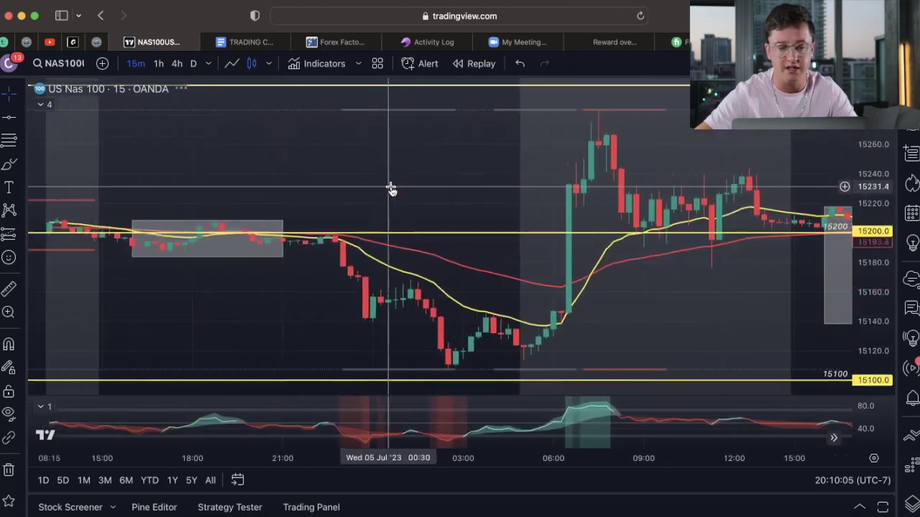
{"action": "scroll", "coordinate": [391, 189], "scroll_direction": "left", "scroll_amount": 15}
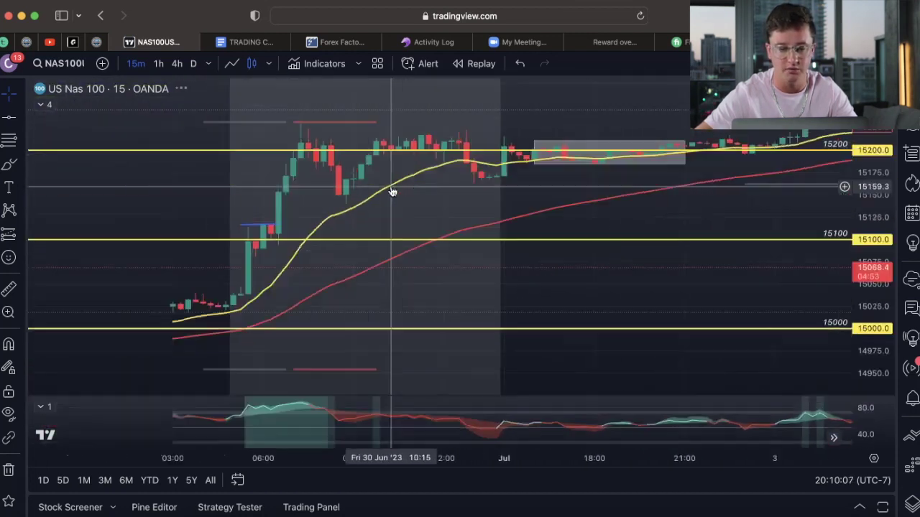
{"action": "scroll", "coordinate": [392, 189], "scroll_direction": "left", "scroll_amount": 15}
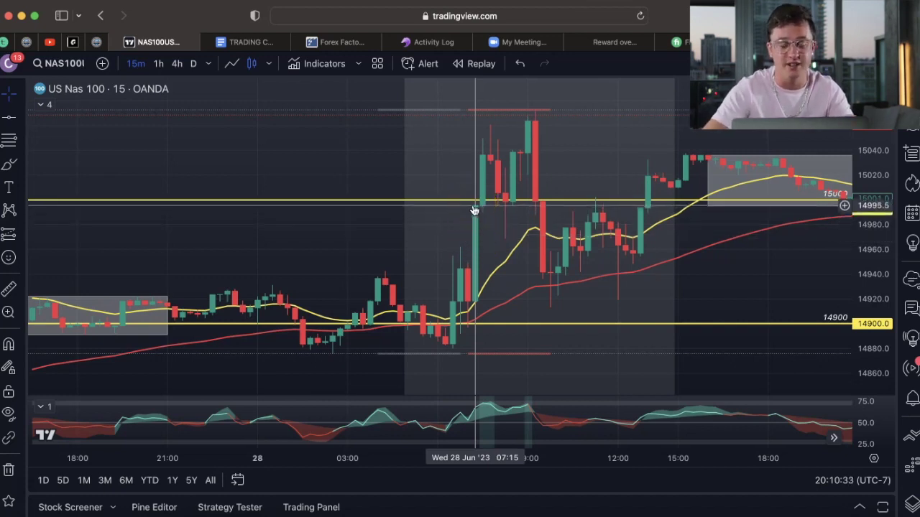
{"action": "right_click", "coordinate": [432, 211]}
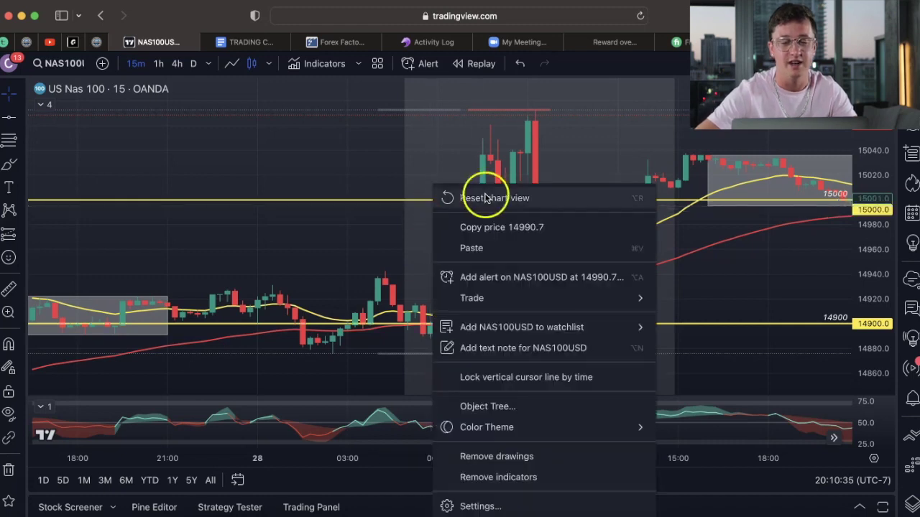
{"action": "left_click", "coordinate": [486, 198]}
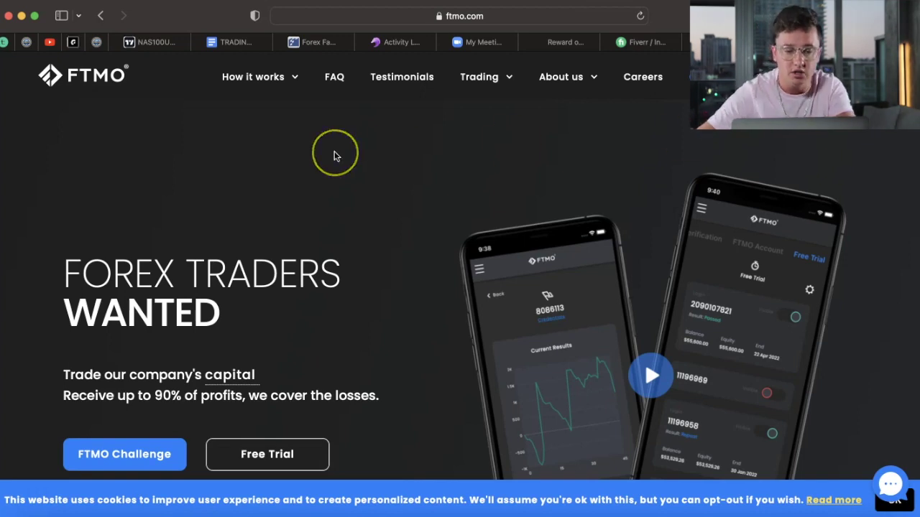
On the FTMO website, set the Trading Objectives balance to $100,000 after comparing it with $200,000, and check the FTMO Challenge profit target.
{"action": "scroll", "coordinate": [334, 154], "scroll_direction": "down", "scroll_amount": 3}
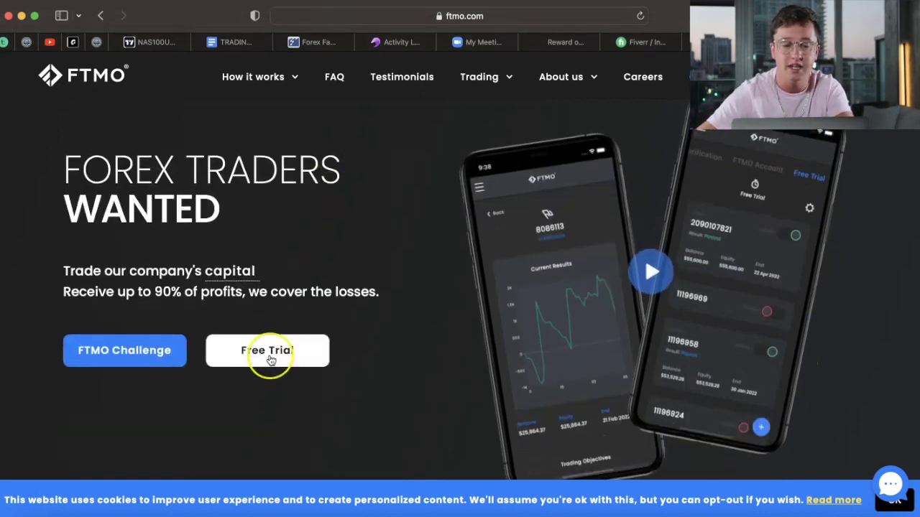
{"action": "scroll", "coordinate": [367, 341], "scroll_direction": "down", "scroll_amount": 15}
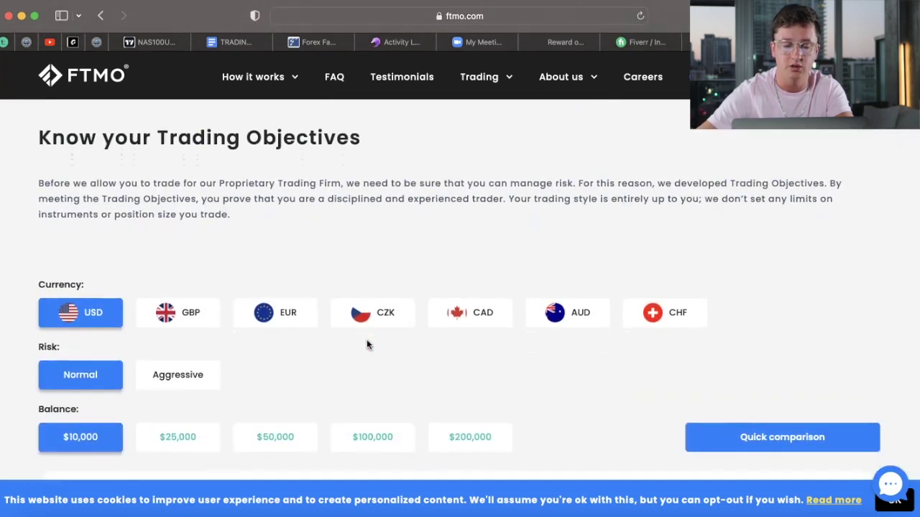
{"action": "scroll", "coordinate": [366, 345], "scroll_direction": "down", "scroll_amount": 5}
{"action": "scroll", "coordinate": [366, 345], "scroll_direction": "down", "scroll_amount": 2}
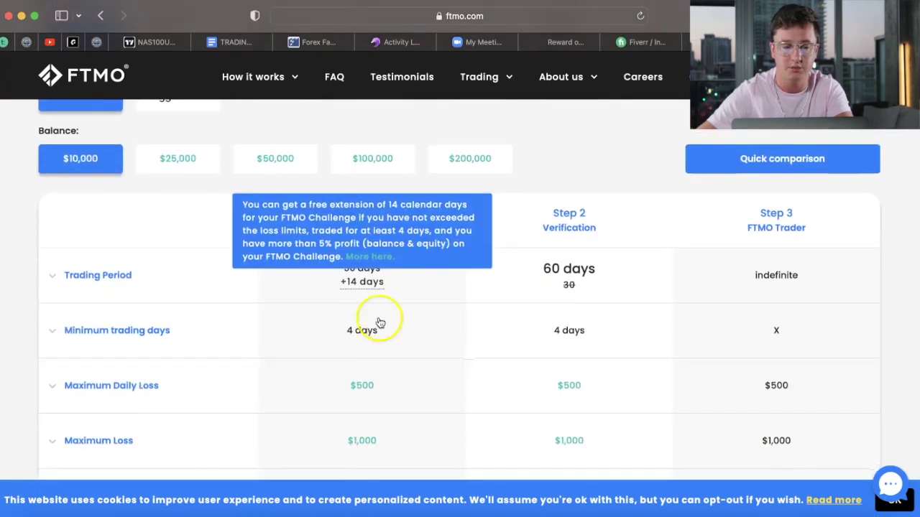
{"action": "left_click", "coordinate": [388, 157]}
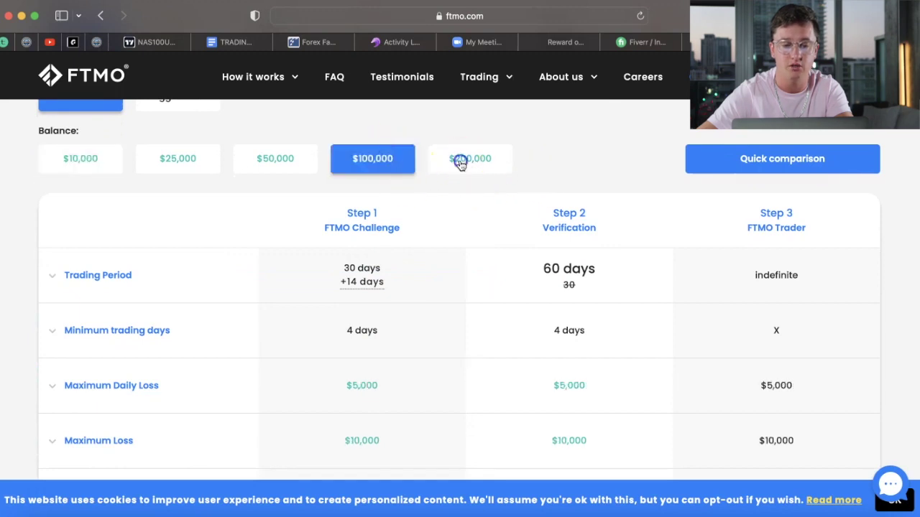
{"action": "left_click", "coordinate": [460, 162]}
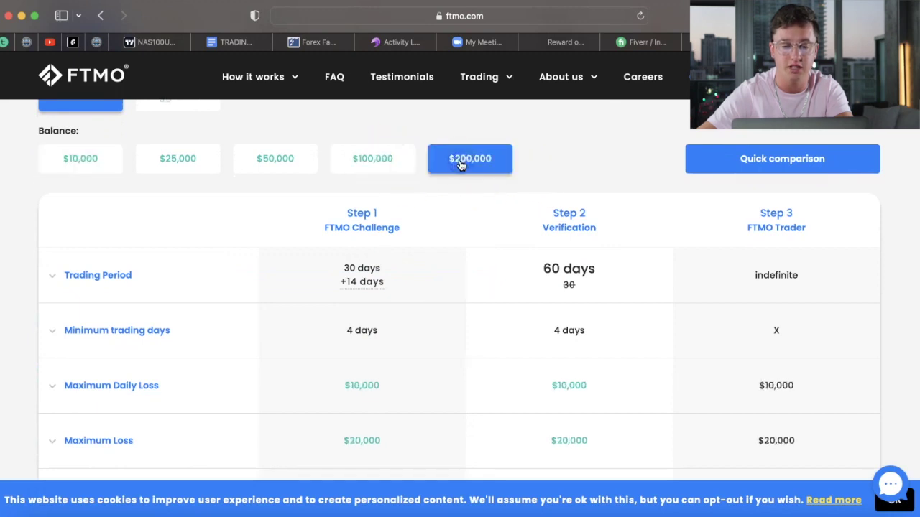
{"action": "left_click", "coordinate": [391, 157]}
{"action": "scroll", "coordinate": [376, 359], "scroll_direction": "down", "scroll_amount": 3}
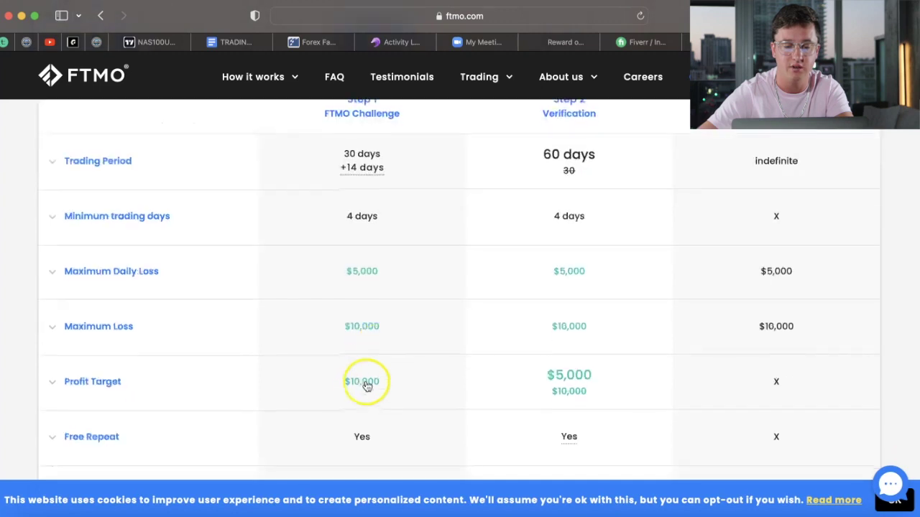
{"action": "scroll", "coordinate": [374, 384], "scroll_direction": "up", "scroll_amount": 5}
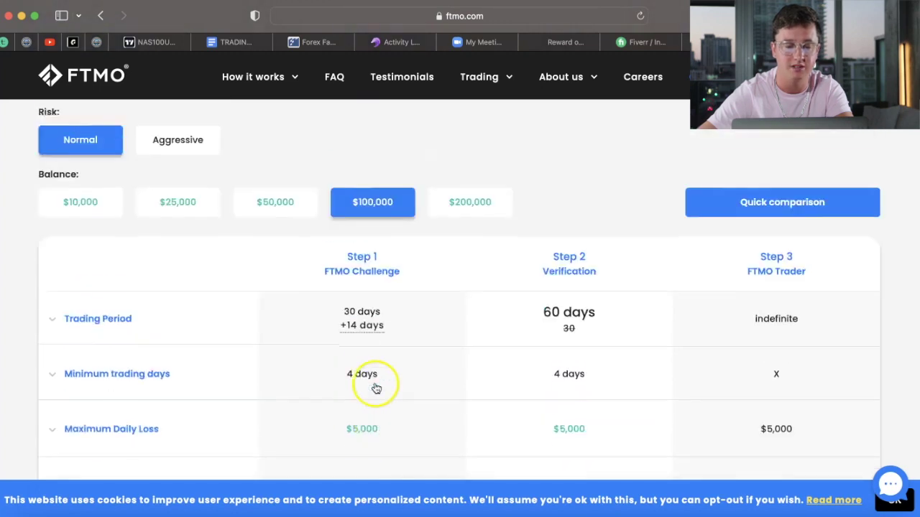
Switch to the TradingView NAS100 chart and place a text note between the 15100 and 15200 lines near 06:45 on 10 July.
{"action": "left_click", "coordinate": [149, 40]}
{"action": "left_click", "coordinate": [569, 169]}
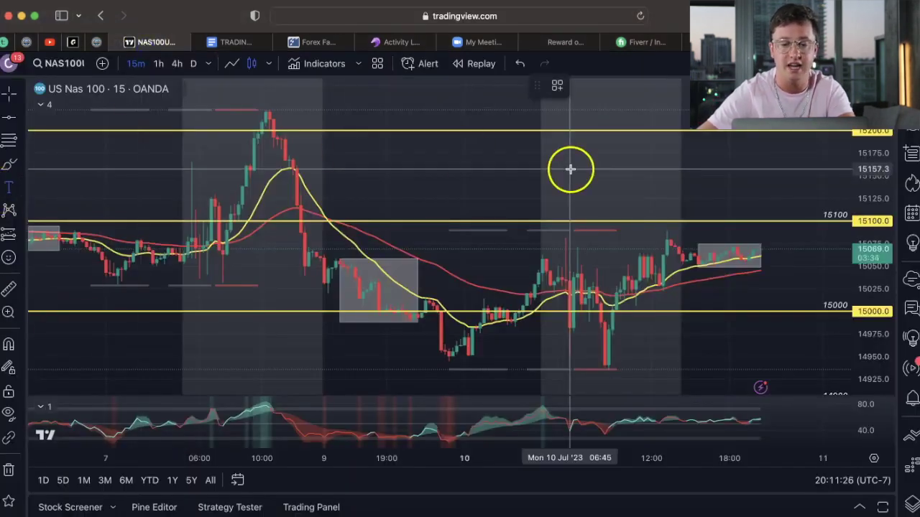
{"action": "double_click", "coordinate": [580, 176]}
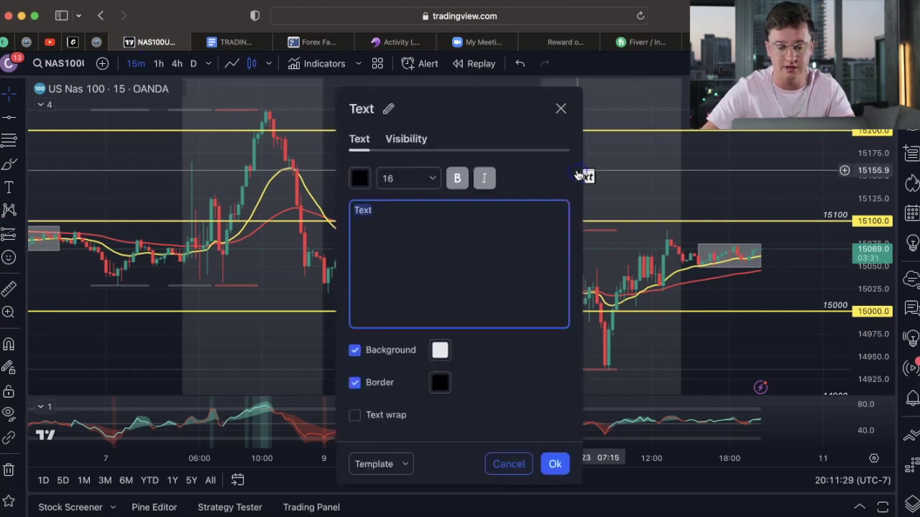
Enter "FTMO Account" as the first line of the new text note and start a second line.
{"action": "type", "text": "Ftmo"}
{"action": "key", "text": "BackSpace"}
{"action": "key", "text": "BackSpace"}
{"action": "key", "text": "BackSpace"}
{"action": "key", "text": "BackSpace"}
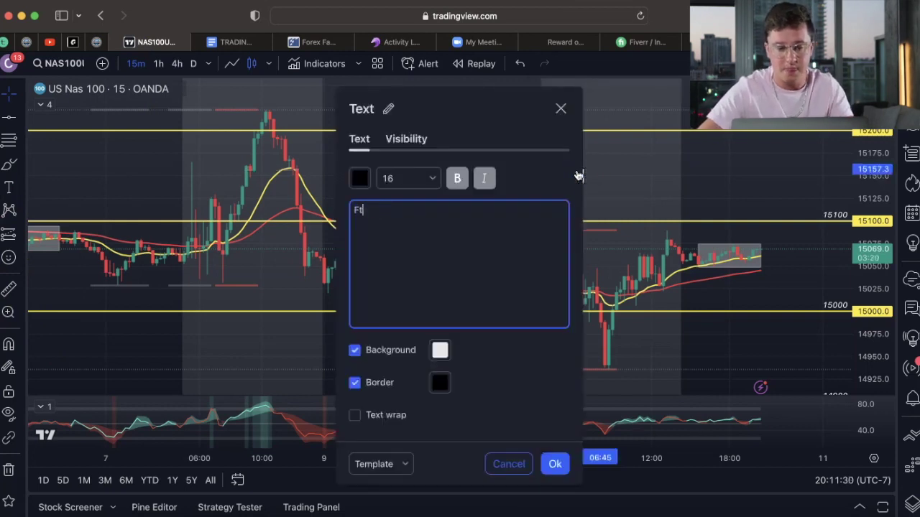
{"action": "type", "text": "FTMO "}
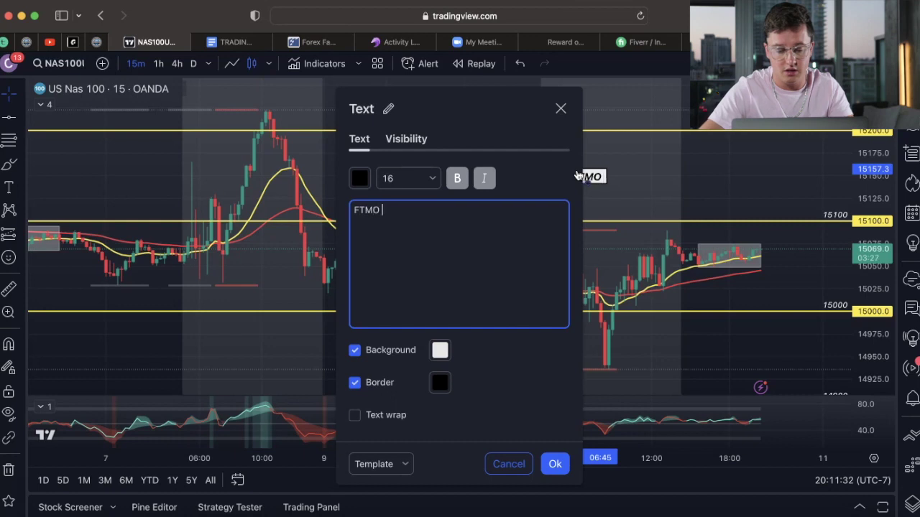
{"action": "type", "text": "A"}
{"action": "key", "text": "BackSpace"}
{"action": "type", "text": "A"}
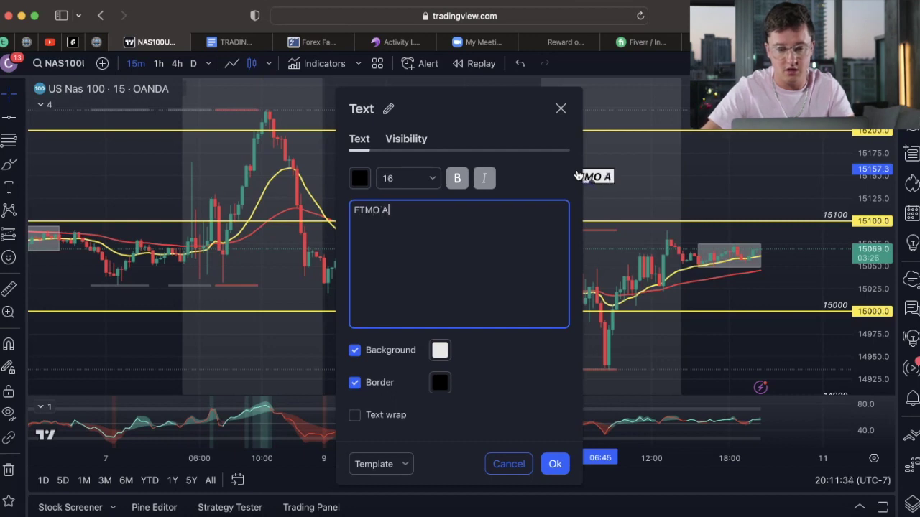
{"action": "type", "text": "ccount t"}
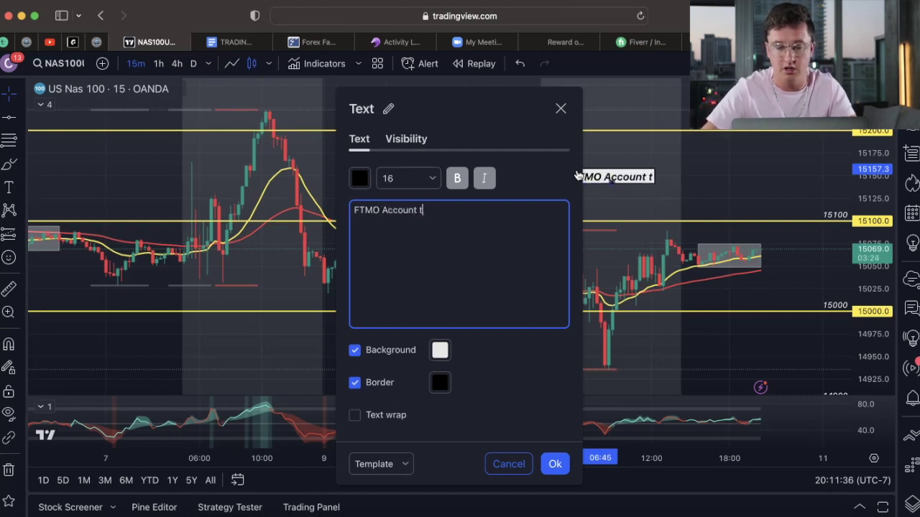
{"action": "key", "text": "BackSpace"}
{"action": "key", "text": "BackSpace"}
{"action": "key", "text": "Return"}
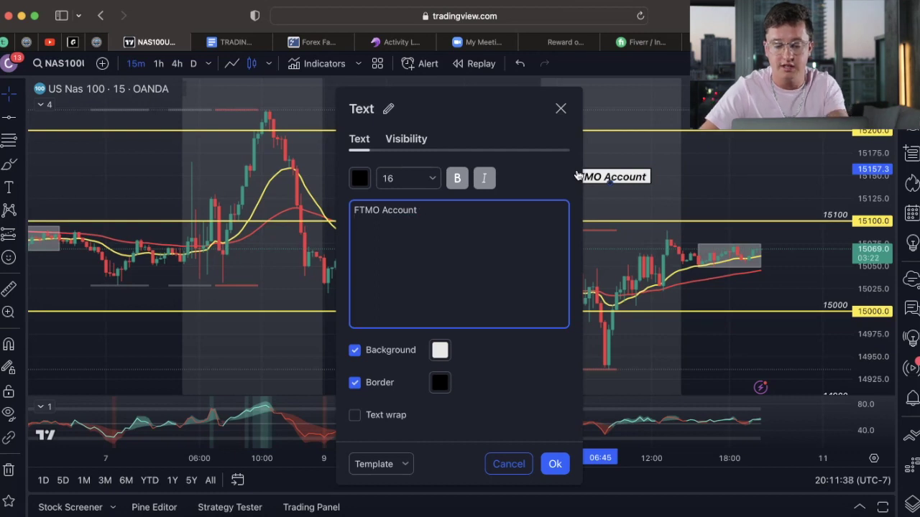
Add the lines "-$100,000 - 20.00 lot aim for 1000 pips." and "-5 solid trades." to the note and close its settings.
{"action": "type", "text": "-$1000,"}
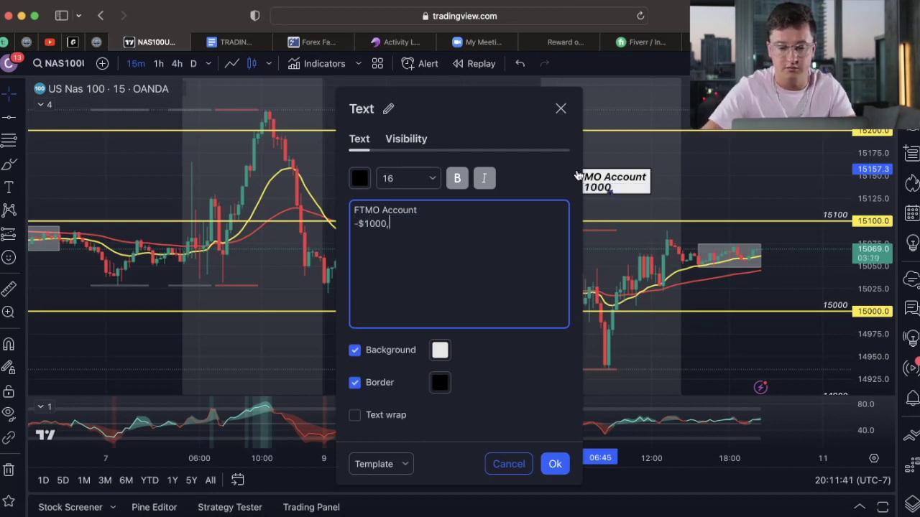
{"action": "key", "text": "BackSpace"}
{"action": "type", "text": ",00"}
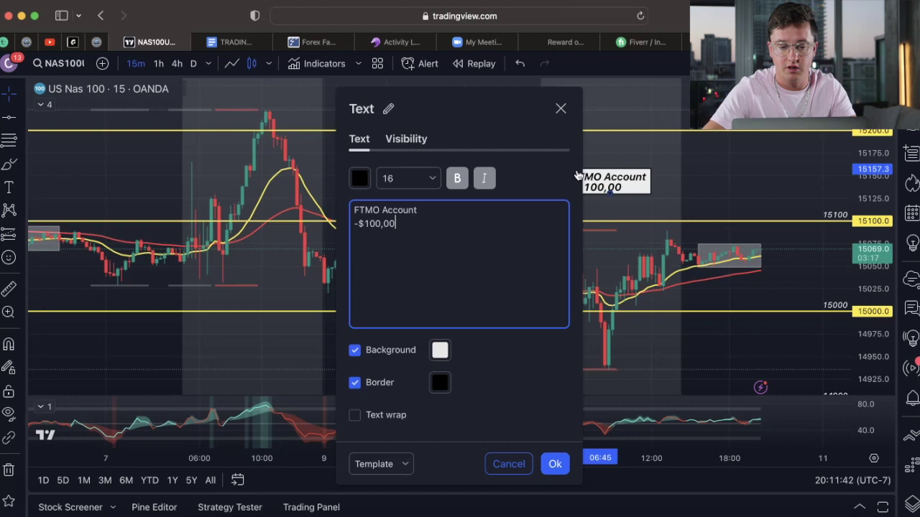
{"action": "type", "text": "0 -"}
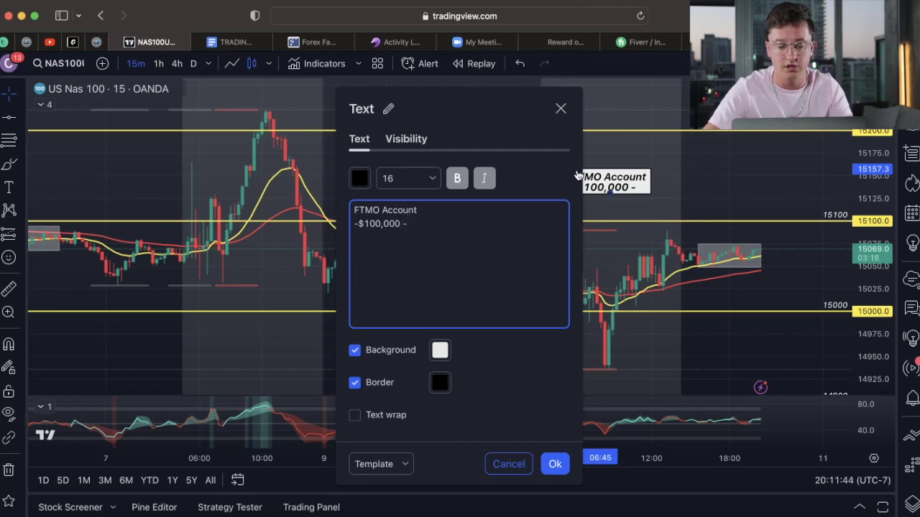
{"action": "type", "text": " 20.00 lot"}
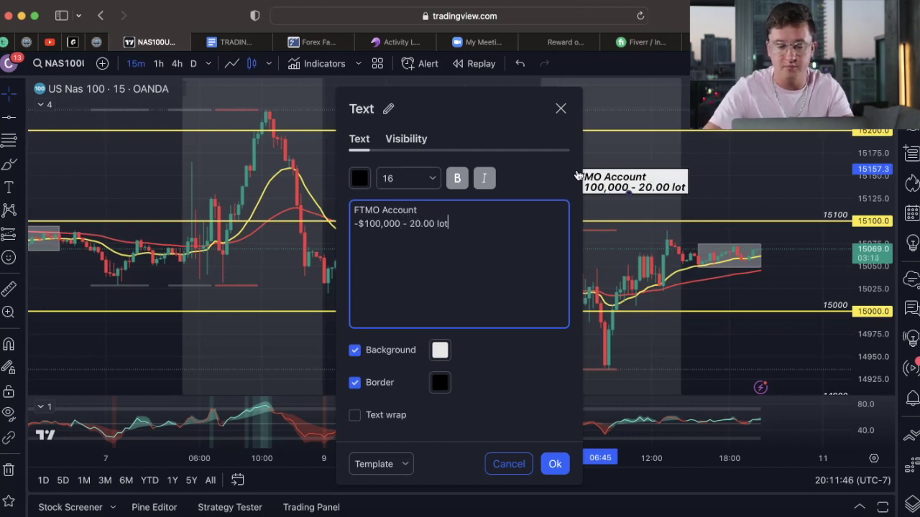
{"action": "type", "text": " aim for "}
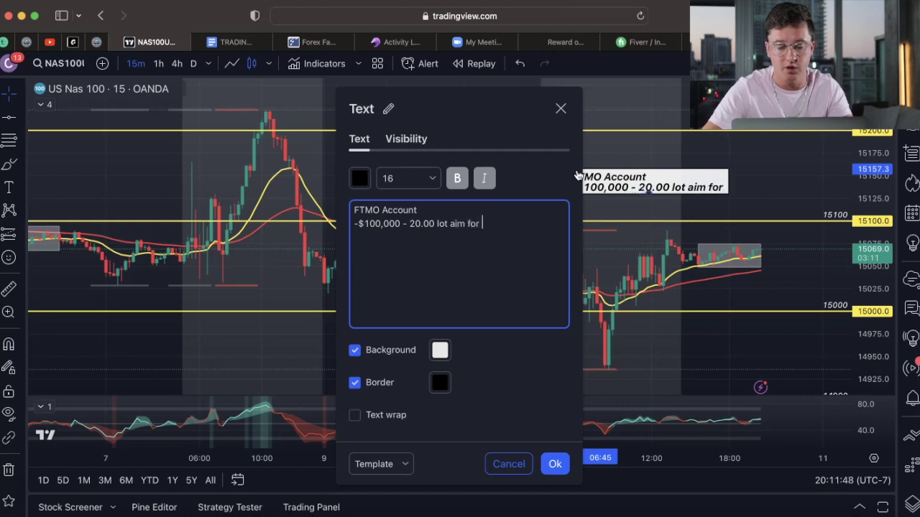
{"action": "type", "text": "1000 pips."}
{"action": "key", "text": "Return"}
{"action": "type", "text": "-5 solid trades."}
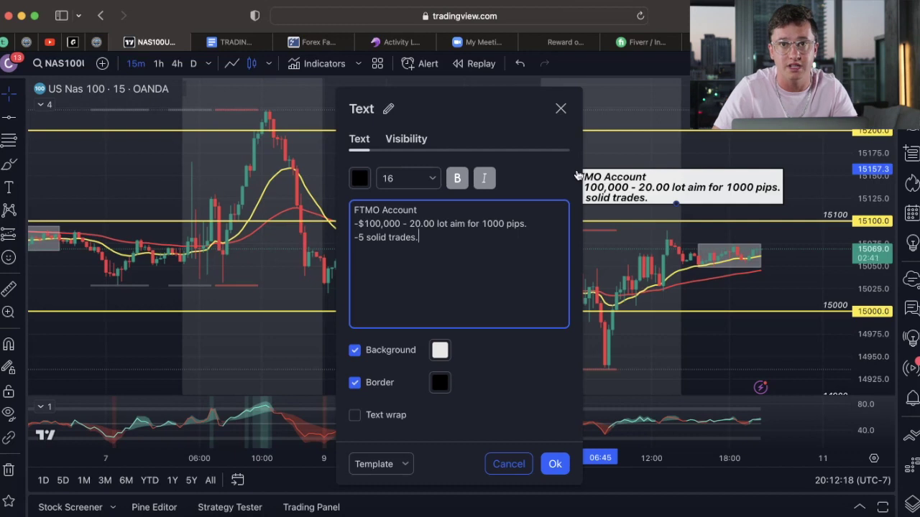
{"action": "left_click", "coordinate": [649, 130]}
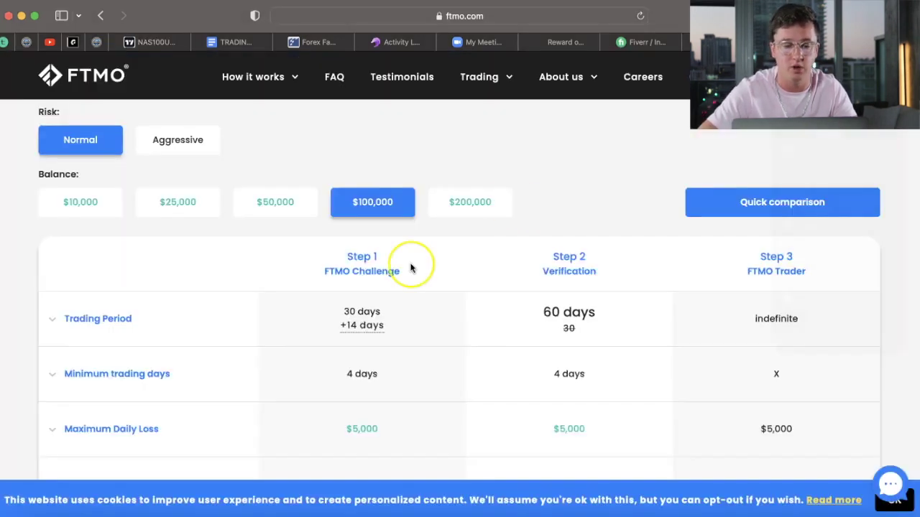
On the FTMO website, examine the $100,000 challenge's trading period, minimum trading days, loss limits, profit target and fee.
{"action": "scroll", "coordinate": [390, 267], "scroll_direction": "down", "scroll_amount": 2}
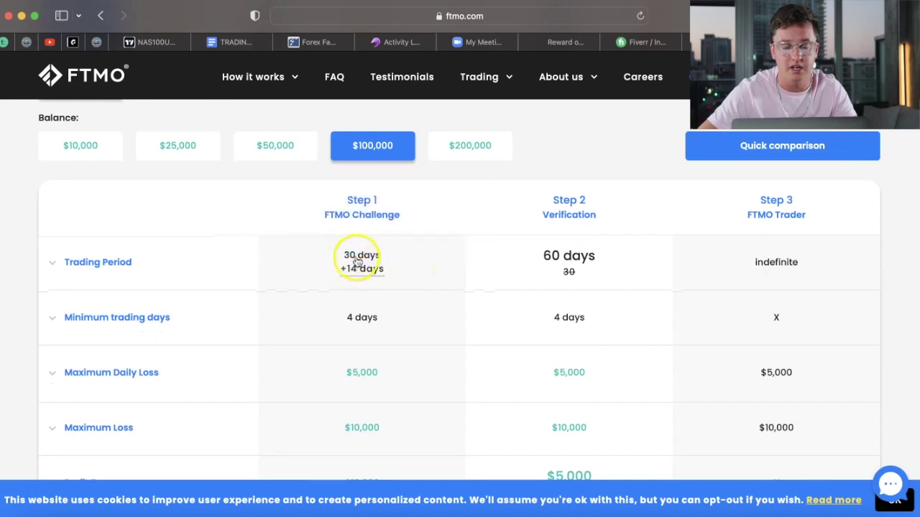
{"action": "mouse_move", "coordinate": [355, 268]}
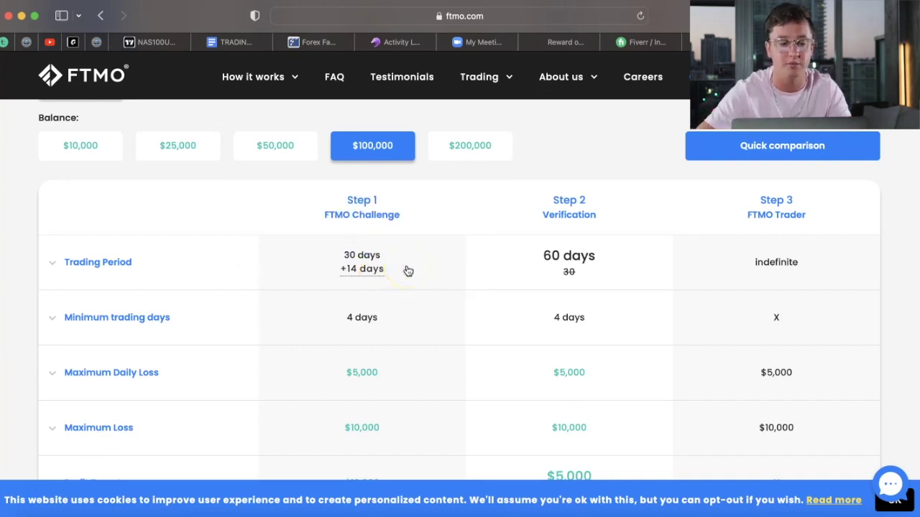
{"action": "scroll", "coordinate": [440, 280], "scroll_direction": "down", "scroll_amount": 2}
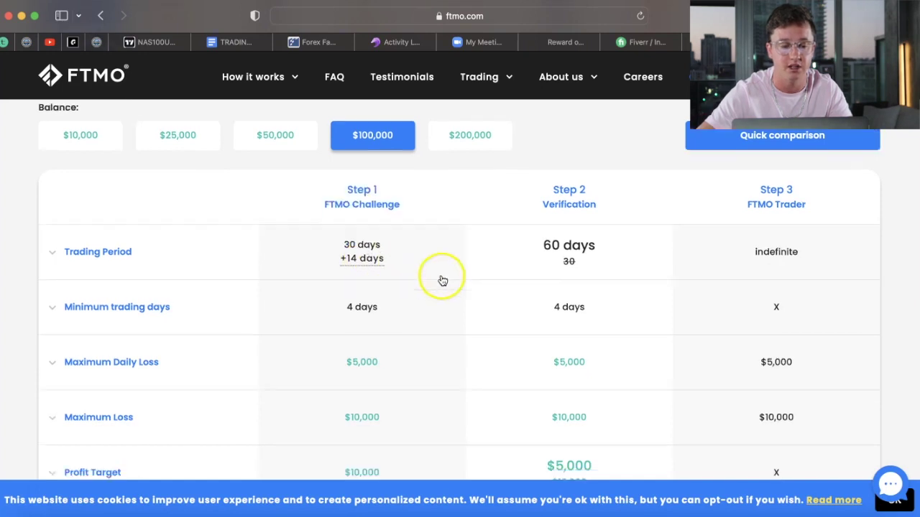
{"action": "left_click_drag", "start_coordinate": [342, 254], "coordinate": [389, 251]}
{"action": "left_click", "coordinate": [390, 252]}
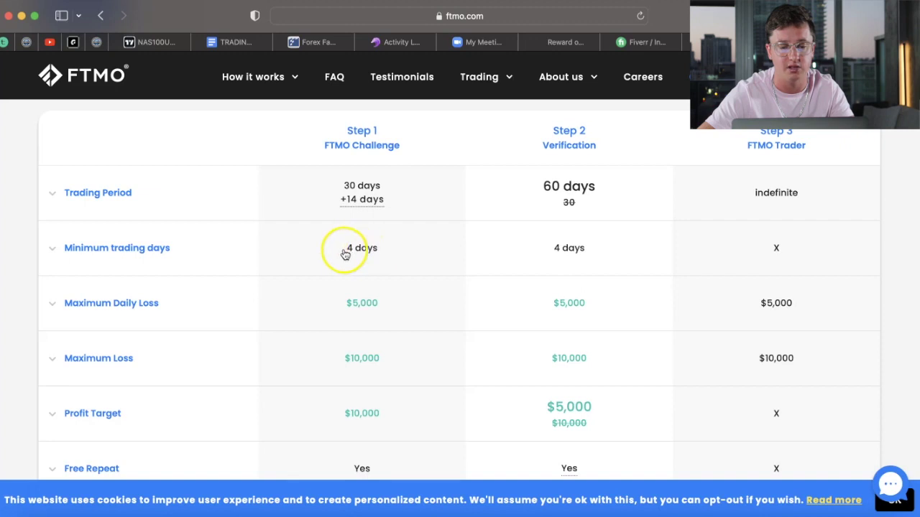
{"action": "left_click", "coordinate": [361, 250]}
{"action": "scroll", "coordinate": [405, 251], "scroll_direction": "down", "scroll_amount": 3}
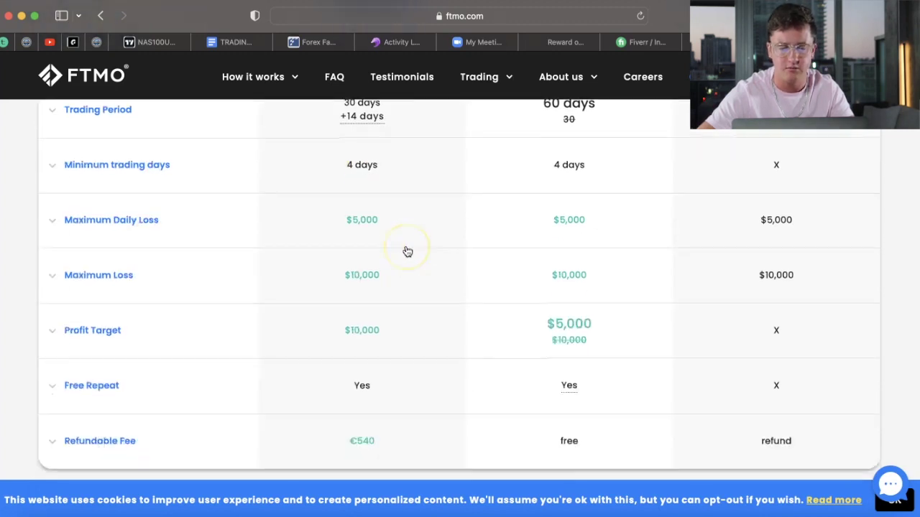
{"action": "scroll", "coordinate": [406, 252], "scroll_direction": "up", "scroll_amount": 2}
{"action": "scroll", "coordinate": [407, 251], "scroll_direction": "up", "scroll_amount": 3}
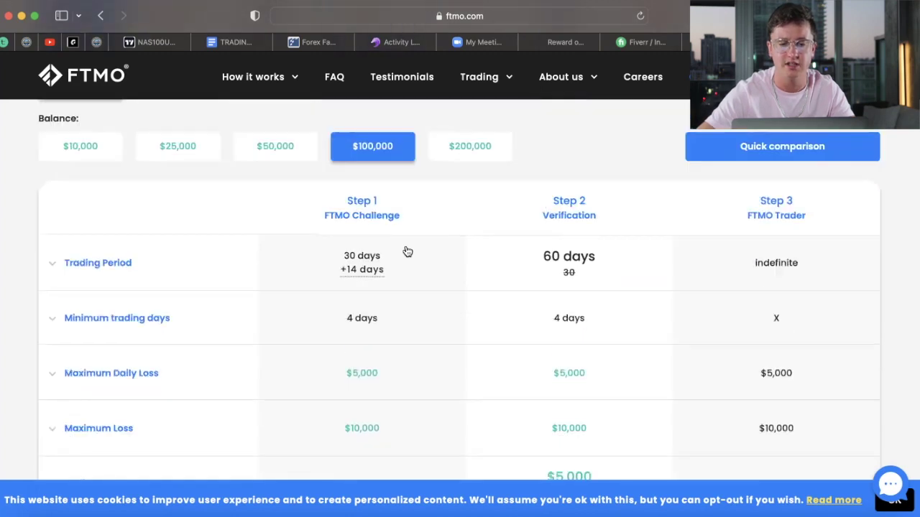